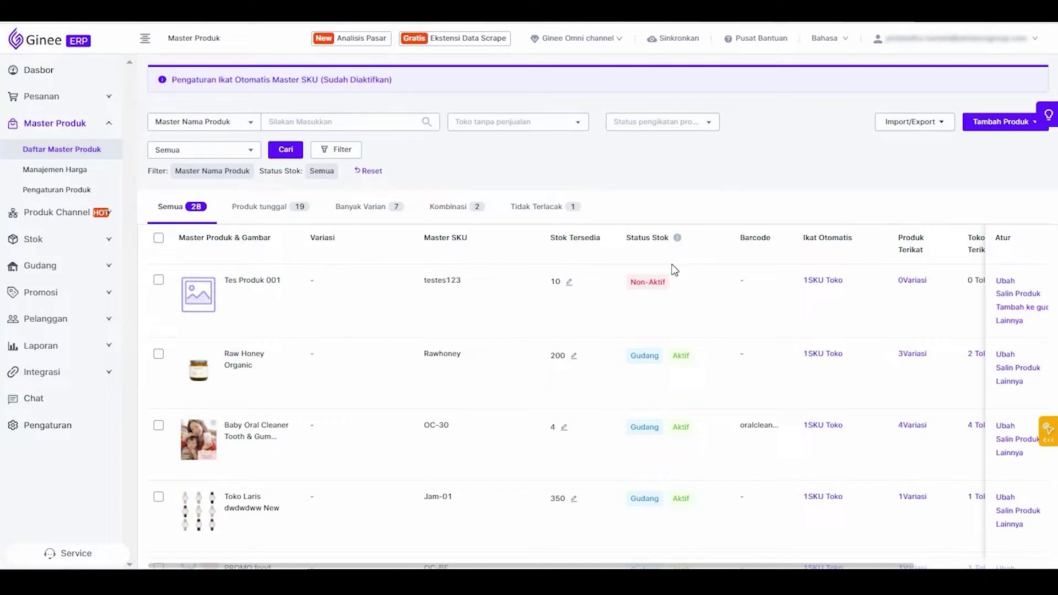
Examine the stock status details in the master product list, covering the Non-Aktif, Gudang, Aktif and Kombinasi labels
{"action": "scroll", "coordinate": [689, 331], "scroll_direction": "down", "scroll_amount": 2}
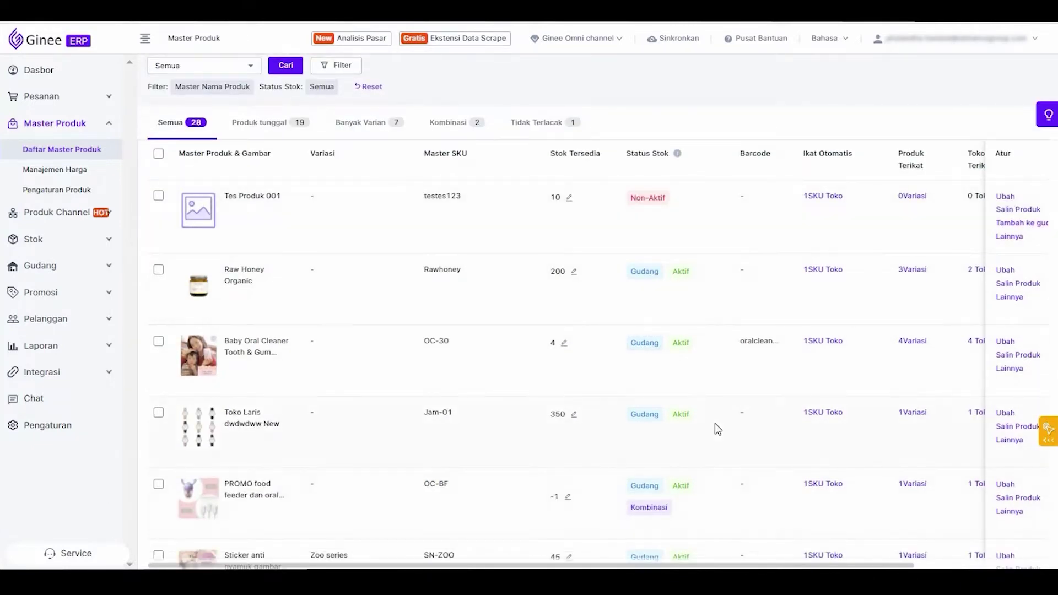
{"action": "left_click", "coordinate": [656, 199]}
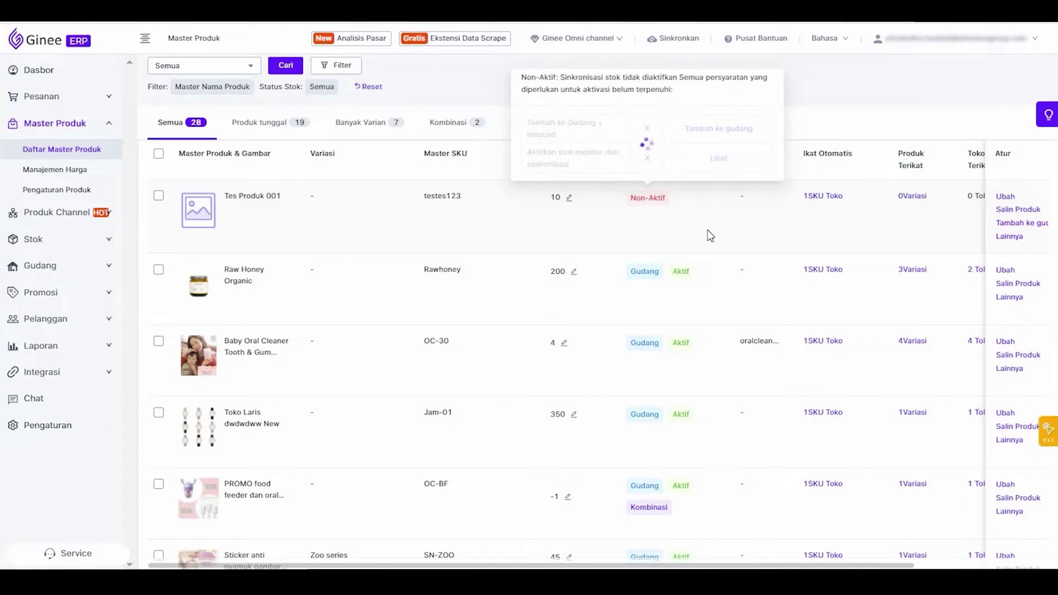
{"action": "mouse_move", "coordinate": [649, 415]}
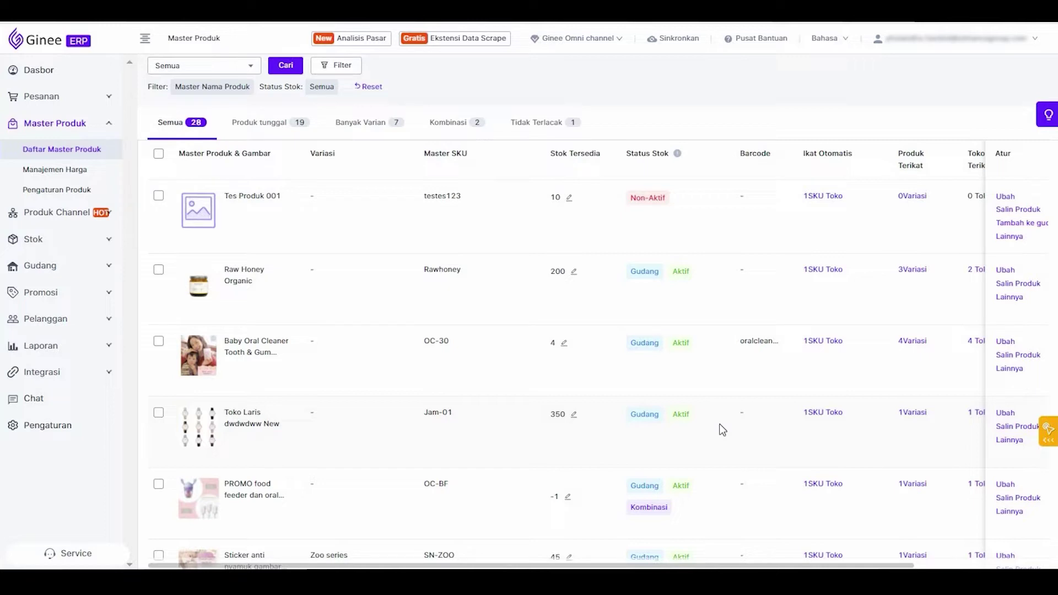
{"action": "mouse_move", "coordinate": [648, 200]}
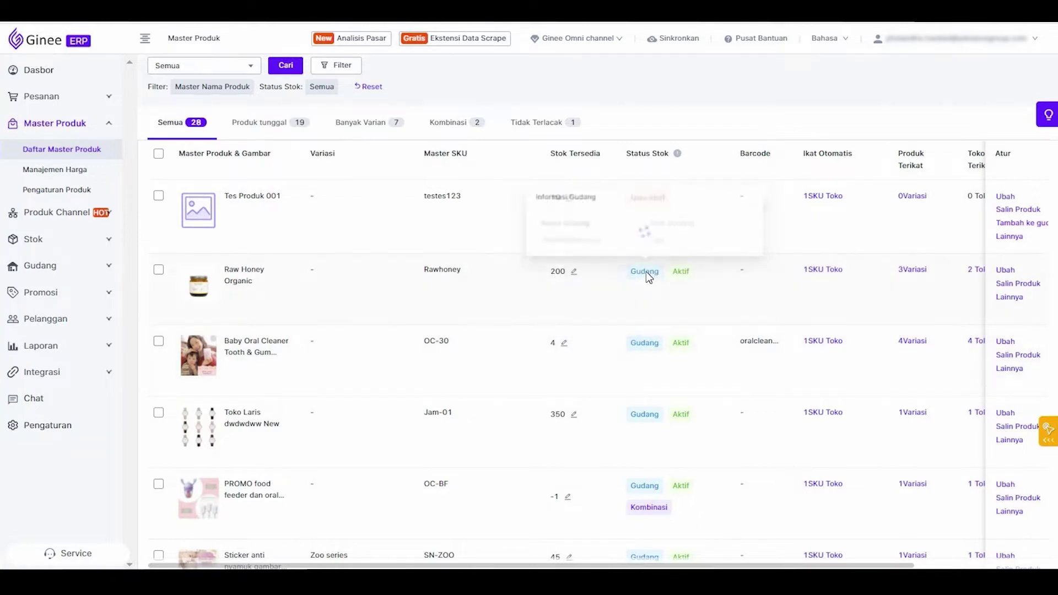
{"action": "mouse_move", "coordinate": [655, 421]}
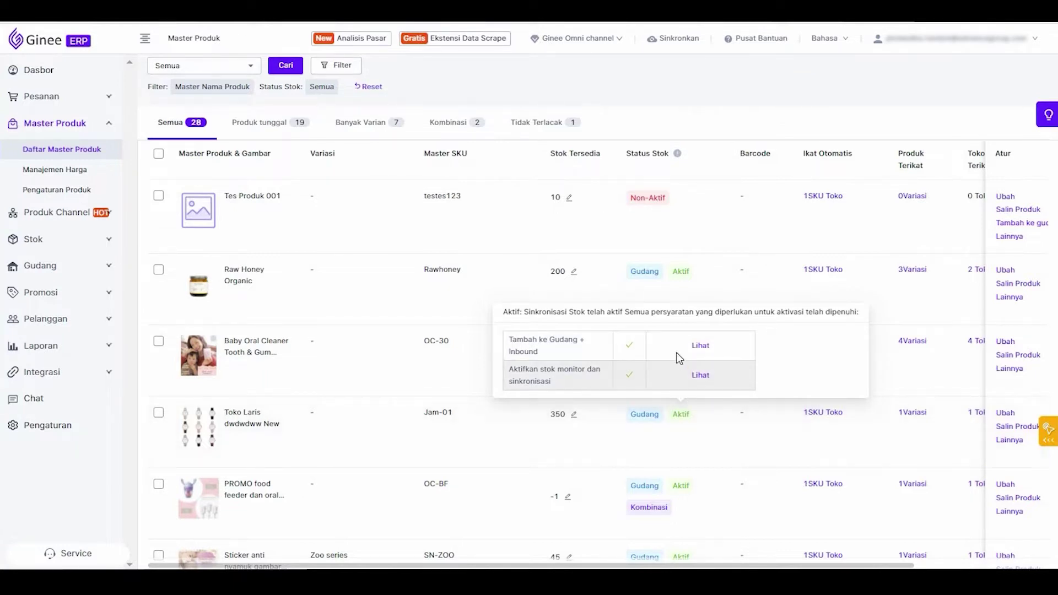
{"action": "mouse_move", "coordinate": [685, 343]}
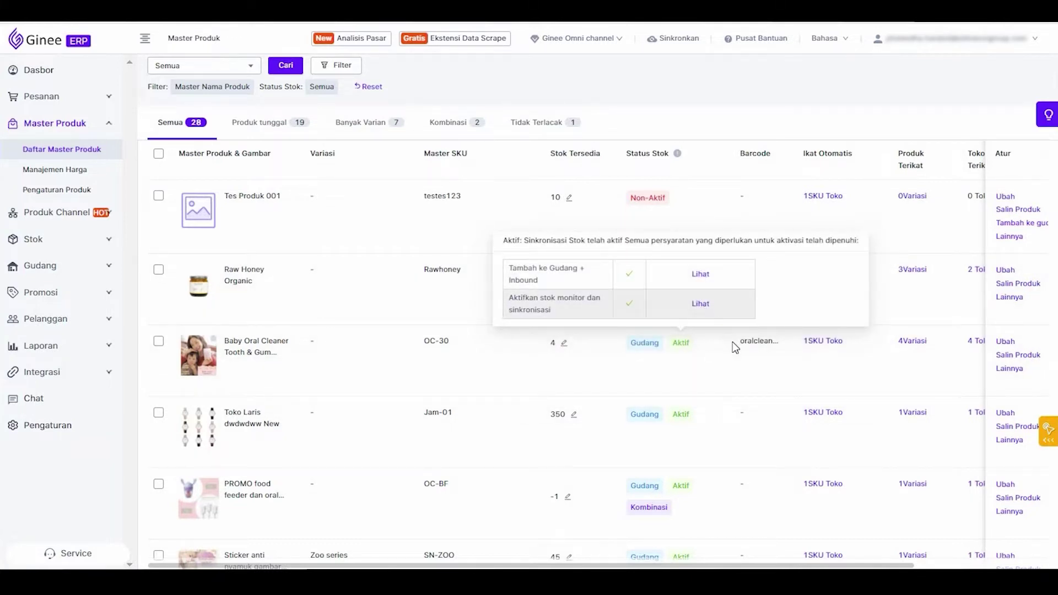
{"action": "mouse_move", "coordinate": [685, 487]}
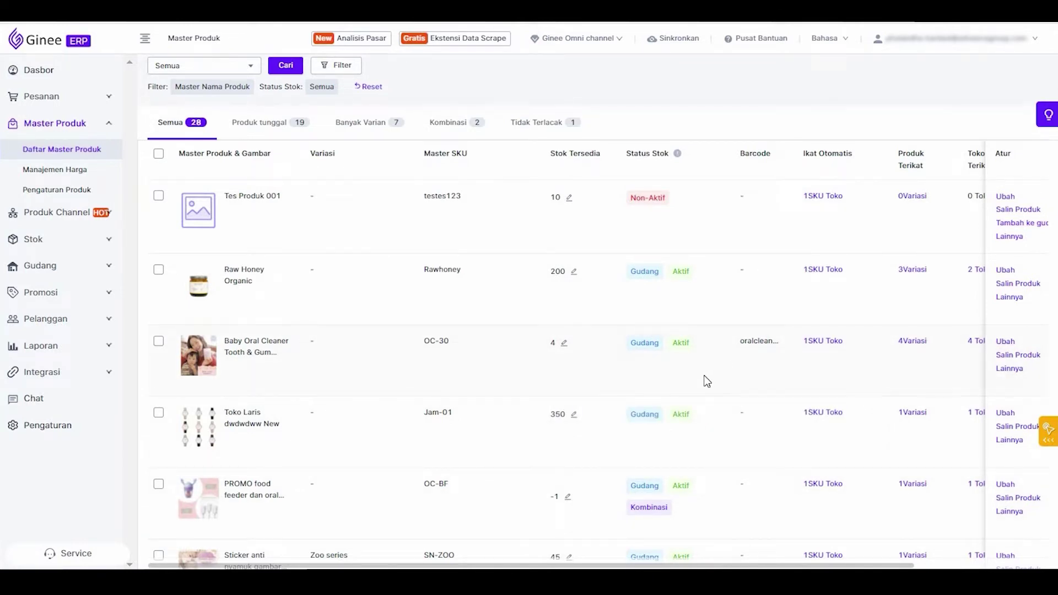
{"action": "scroll", "coordinate": [707, 381], "scroll_direction": "up", "scroll_amount": 2}
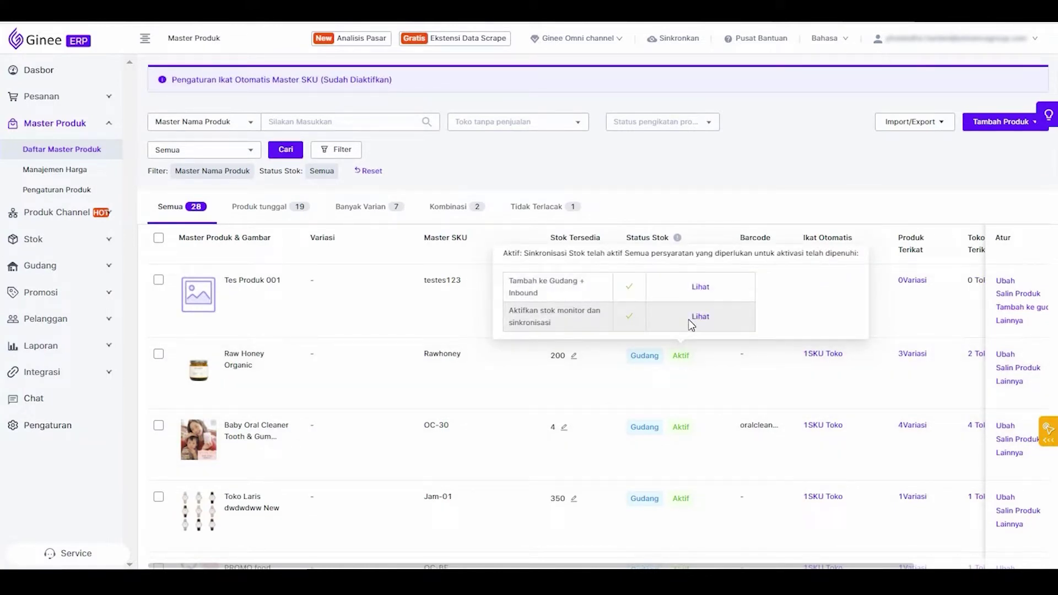
{"action": "scroll", "coordinate": [689, 325], "scroll_direction": "down", "scroll_amount": 2}
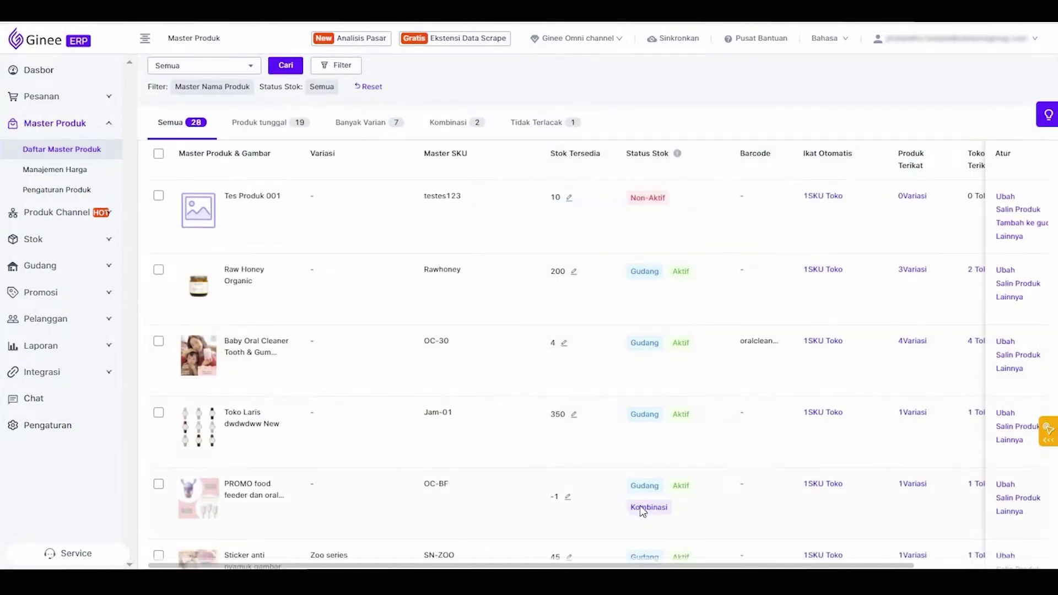
{"action": "mouse_move", "coordinate": [643, 511]}
Filter the master products by stock status Non-Aktif and expand all variations of the tes variasiii product
{"action": "scroll", "coordinate": [679, 303], "scroll_direction": "up", "scroll_amount": 2}
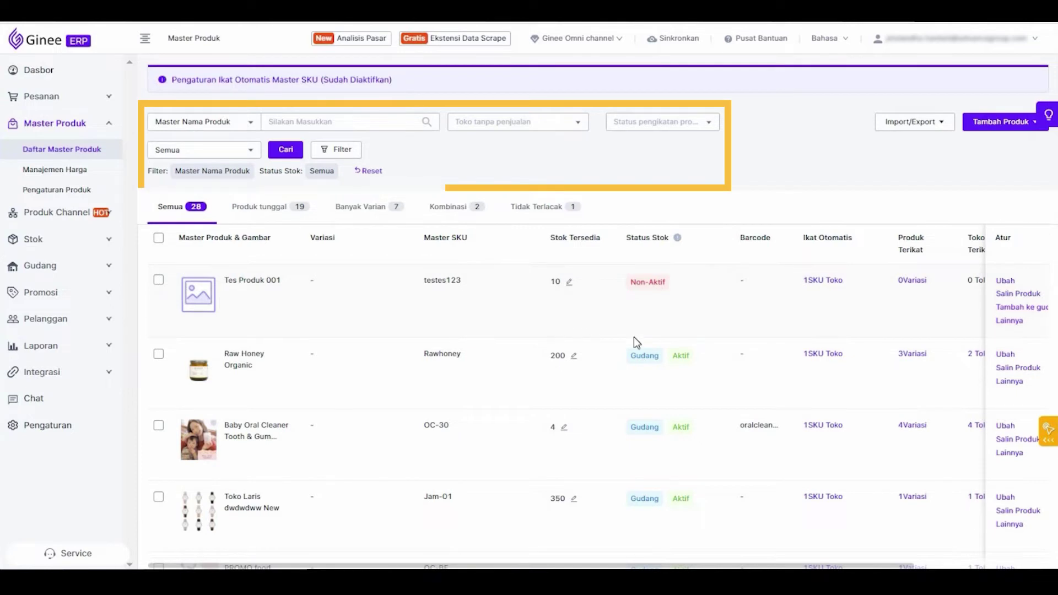
{"action": "left_click", "coordinate": [248, 150]}
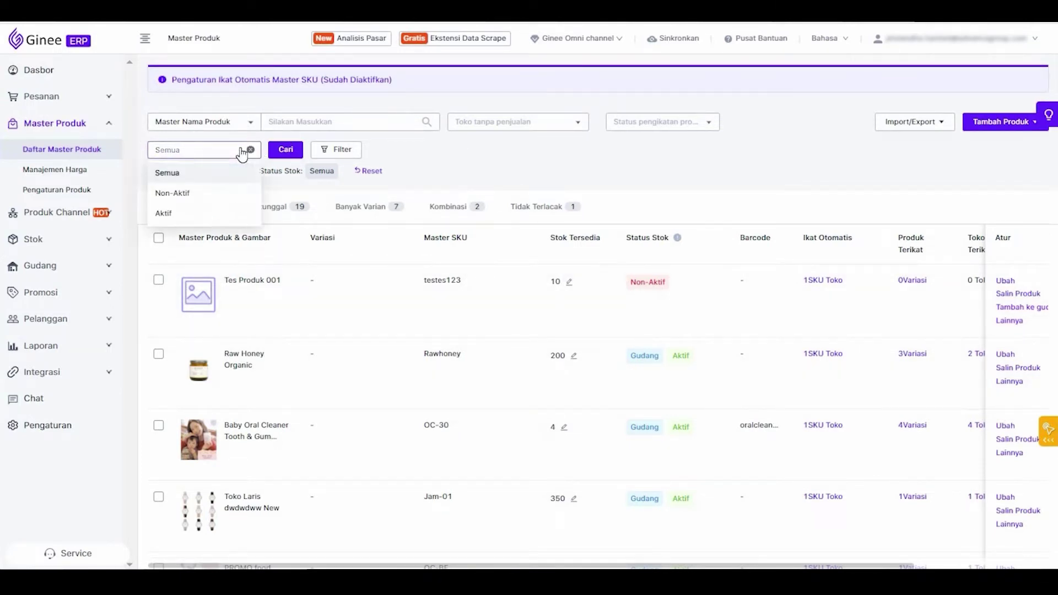
{"action": "left_click", "coordinate": [210, 200]}
{"action": "left_click", "coordinate": [287, 151]}
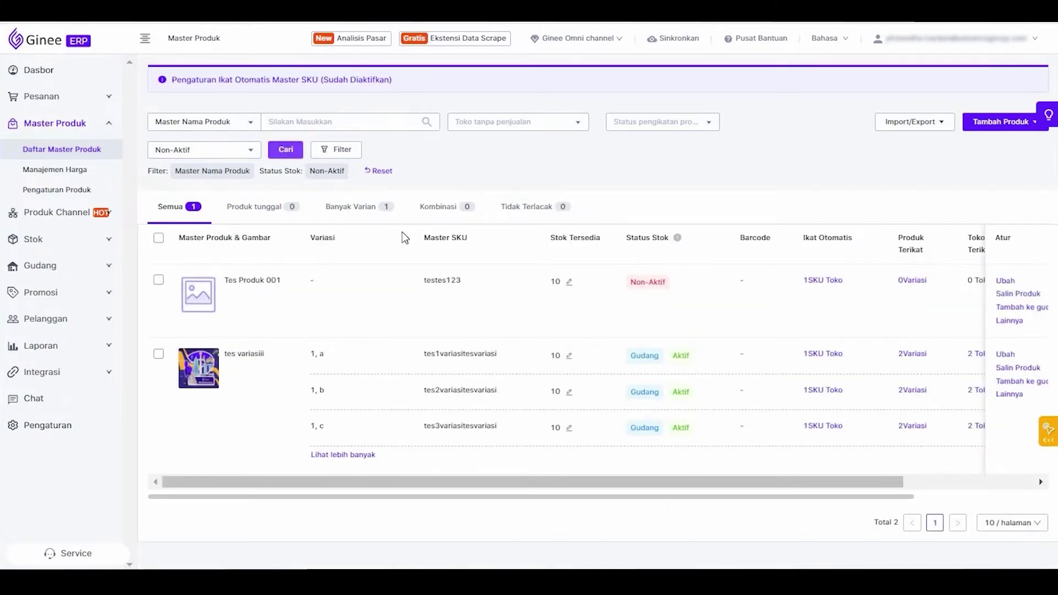
{"action": "left_click", "coordinate": [354, 455]}
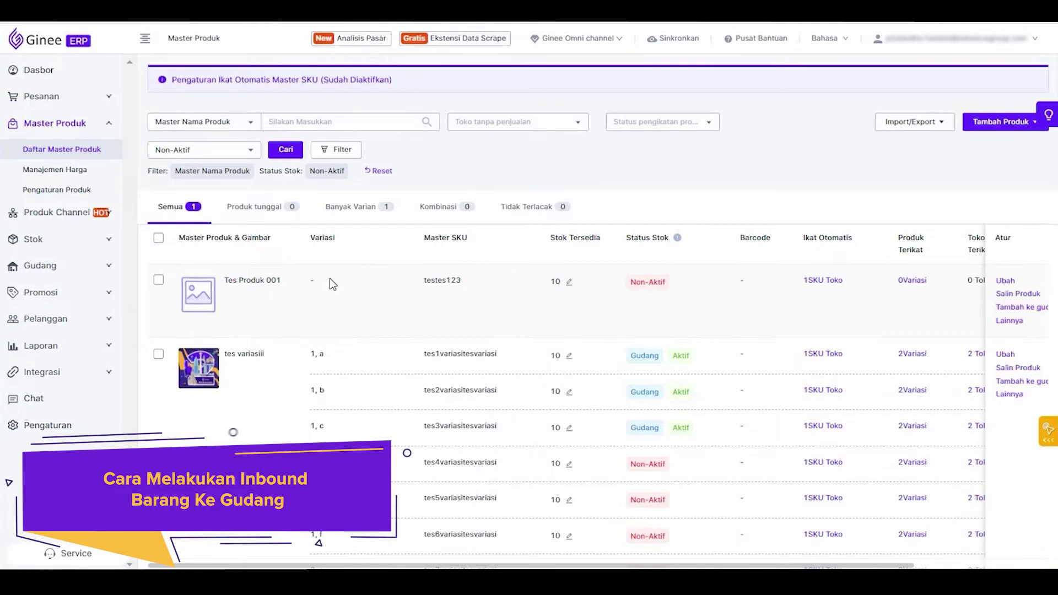
Add Tes Produk 001 to the 001-DefaultWarehouse warehouse using the add-and-inbound option
{"action": "mouse_move", "coordinate": [648, 287]}
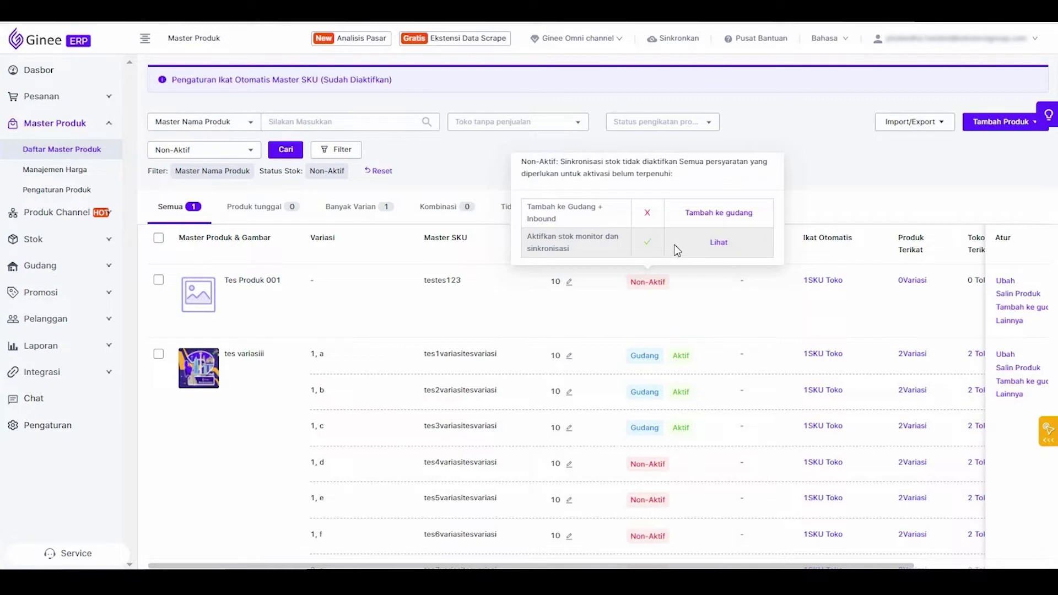
{"action": "left_click", "coordinate": [694, 214]}
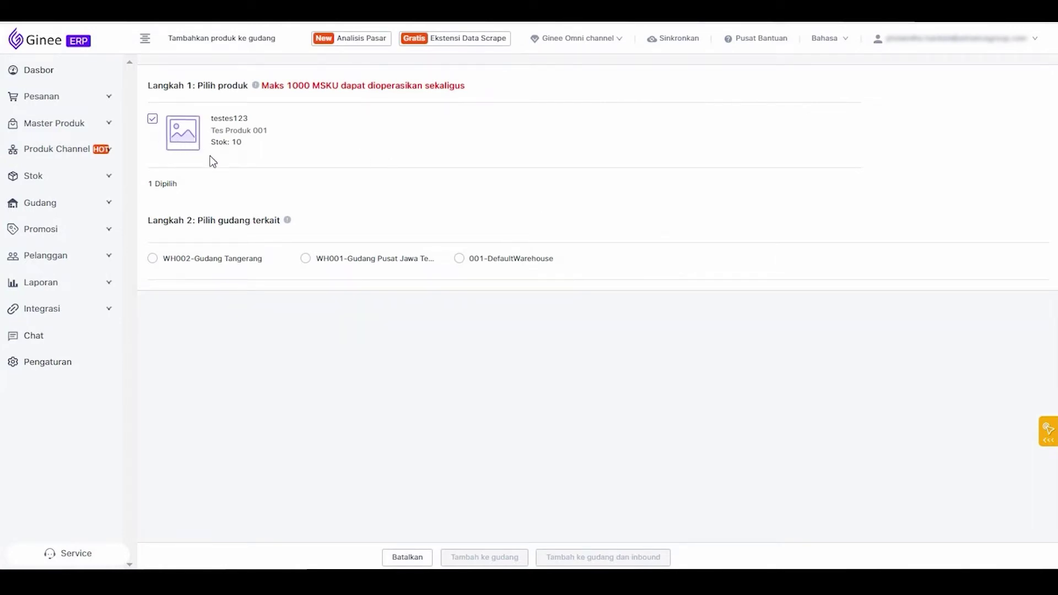
{"action": "left_click", "coordinate": [461, 259]}
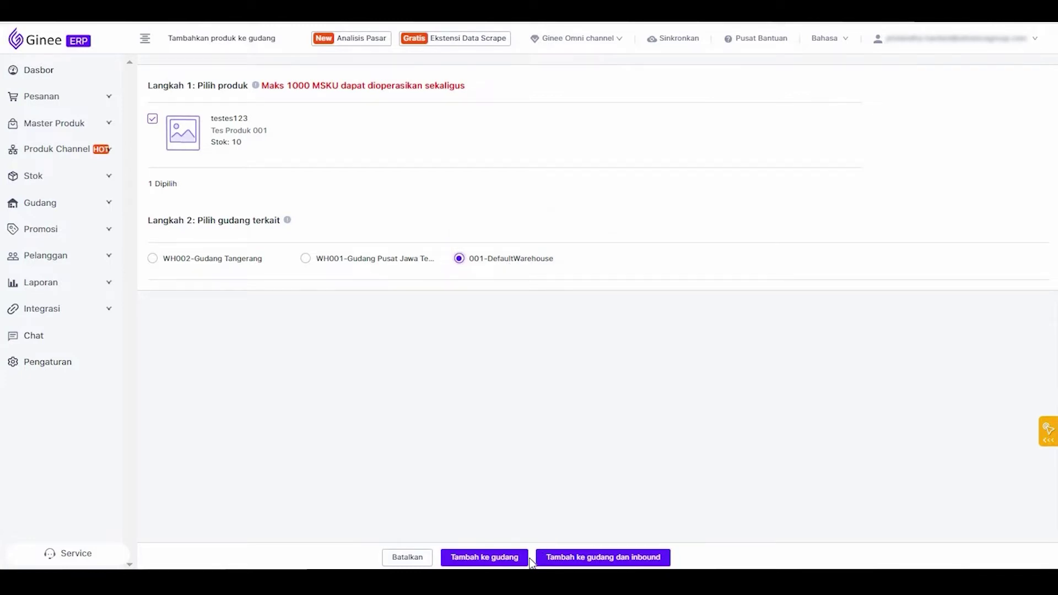
{"action": "left_click", "coordinate": [615, 558]}
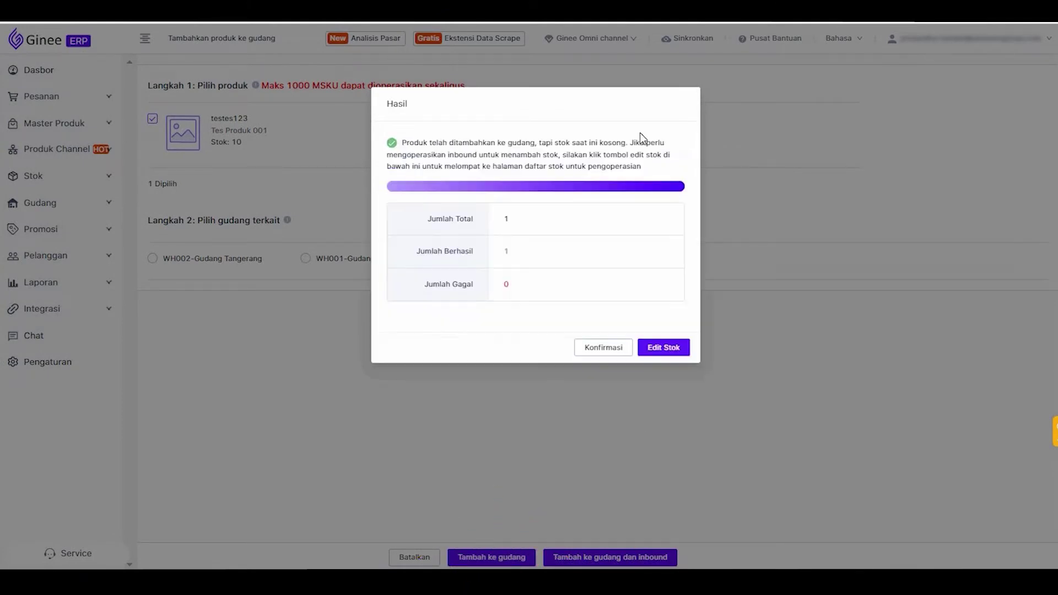
Edit the warehouse stock of Tes Produk 001, setting the new stock to 100 and the purchase price to 1000
{"action": "left_click", "coordinate": [656, 348]}
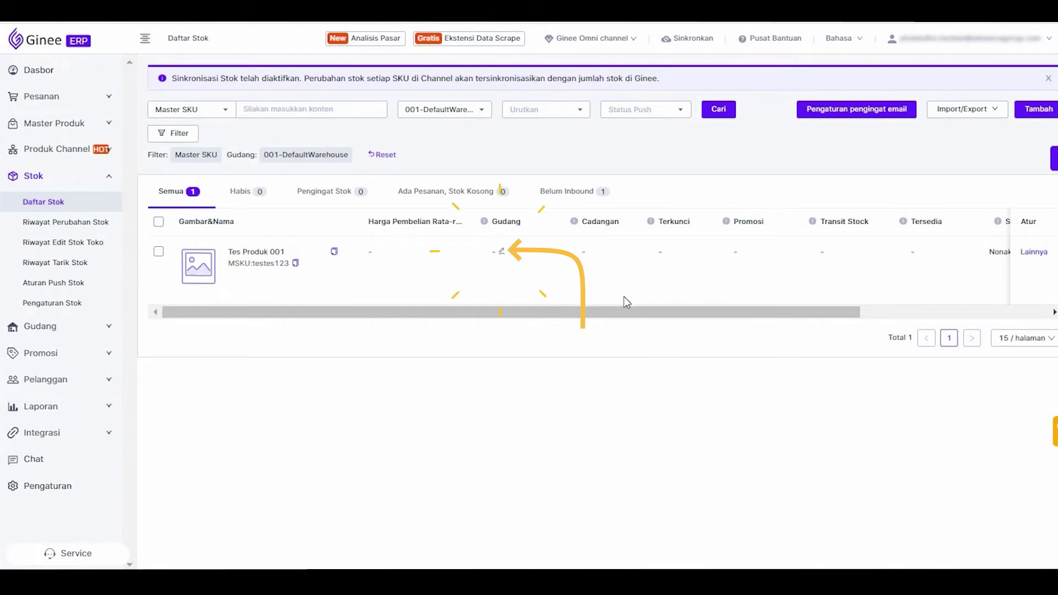
{"action": "left_click", "coordinate": [504, 250]}
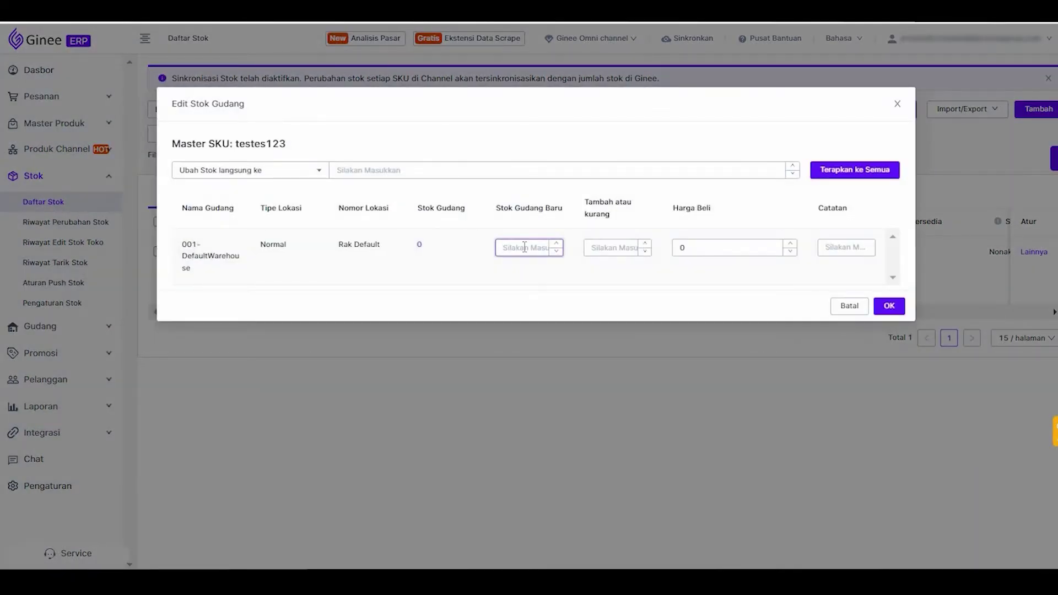
{"action": "type", "text": "100"}
{"action": "left_click", "coordinate": [700, 245]}
{"action": "key", "text": "BackSpace"}
{"action": "type", "text": "1000"}
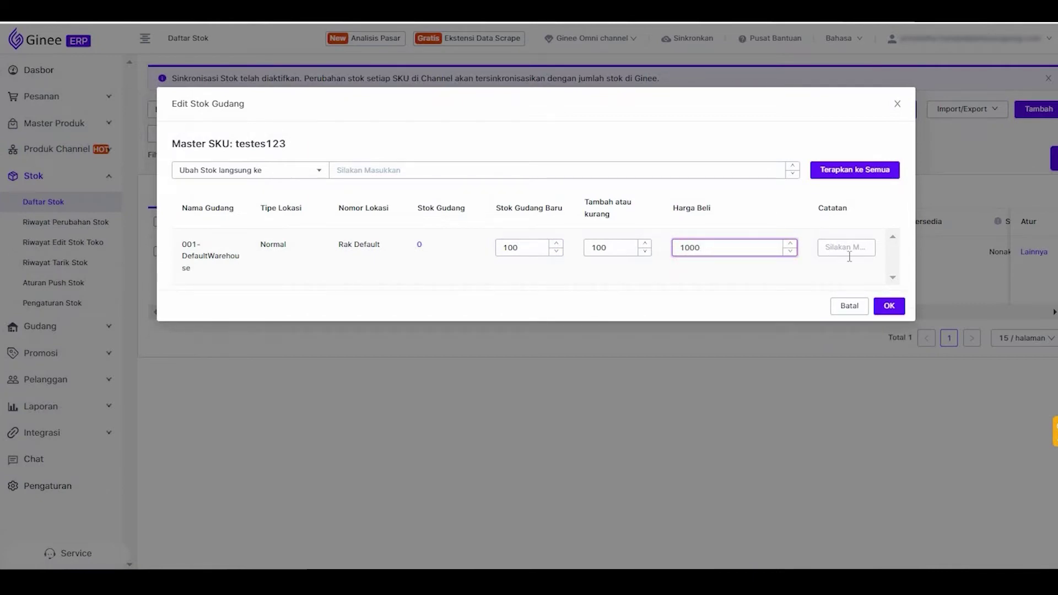
{"action": "left_click", "coordinate": [888, 307]}
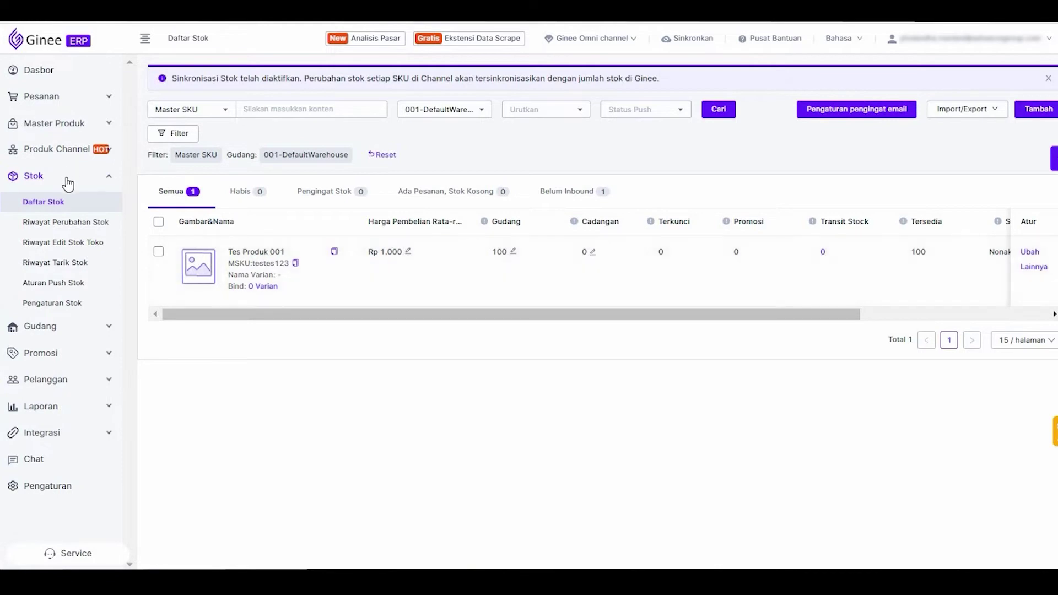
Check the Monitor Stok dan Sinkronisasi setting and review the stock status of Tes Produk 001 in the master product list
{"action": "left_click", "coordinate": [77, 307]}
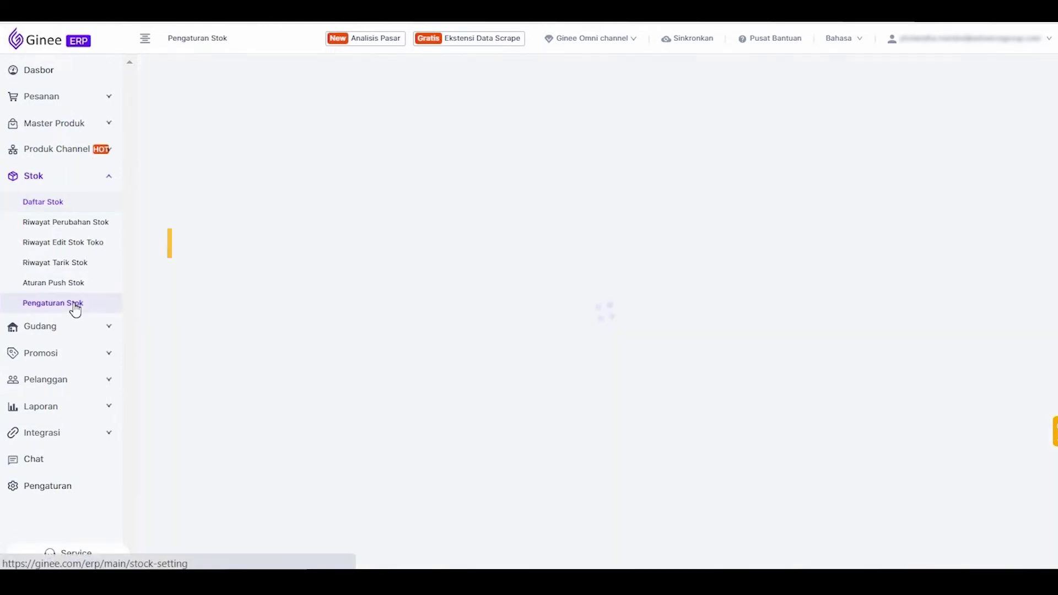
{"action": "left_click", "coordinate": [317, 89]}
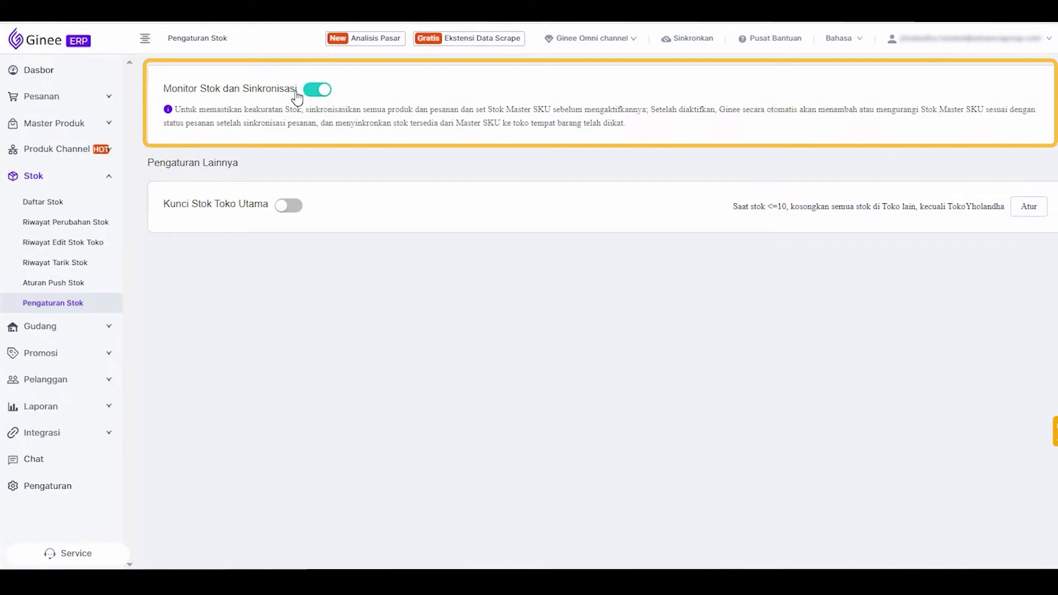
{"action": "left_click", "coordinate": [108, 126]}
{"action": "left_click", "coordinate": [91, 154]}
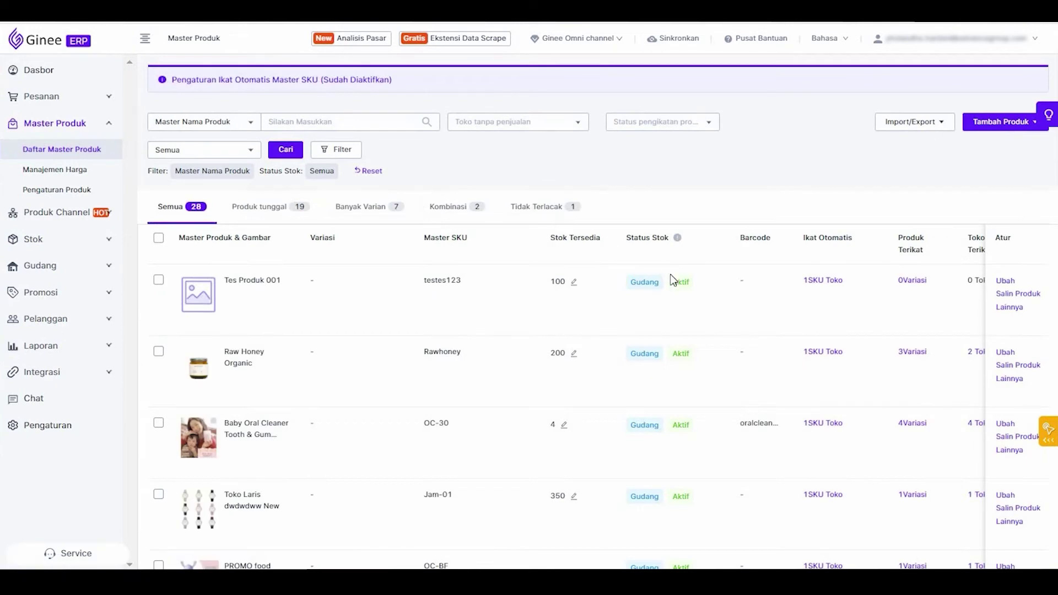
{"action": "left_click", "coordinate": [654, 279]}
{"action": "mouse_move", "coordinate": [688, 288]}
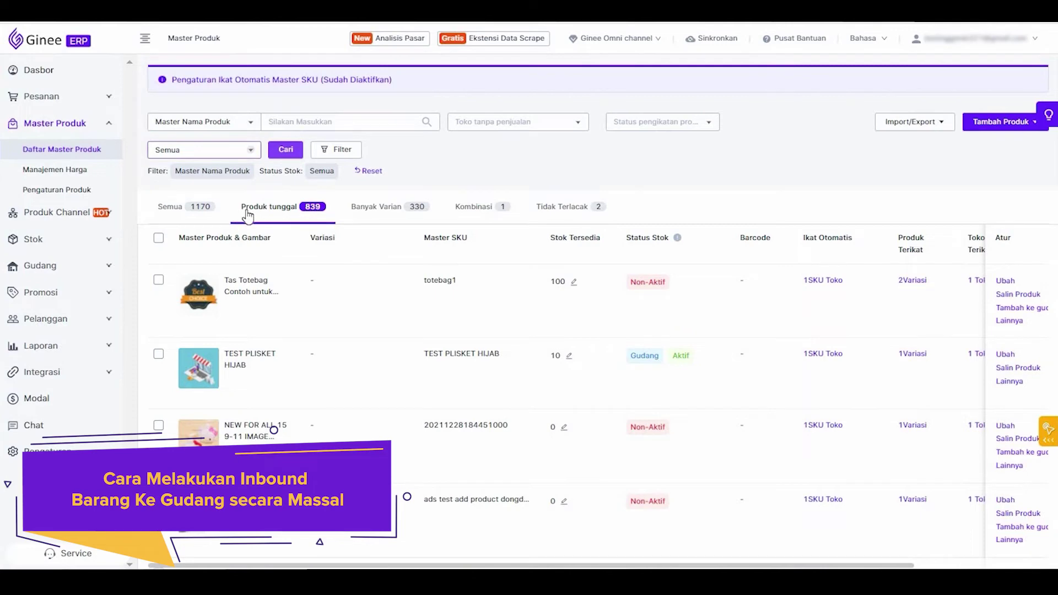
Look through the single products in the master product list and examine their stock status labels
{"action": "mouse_move", "coordinate": [654, 294]}
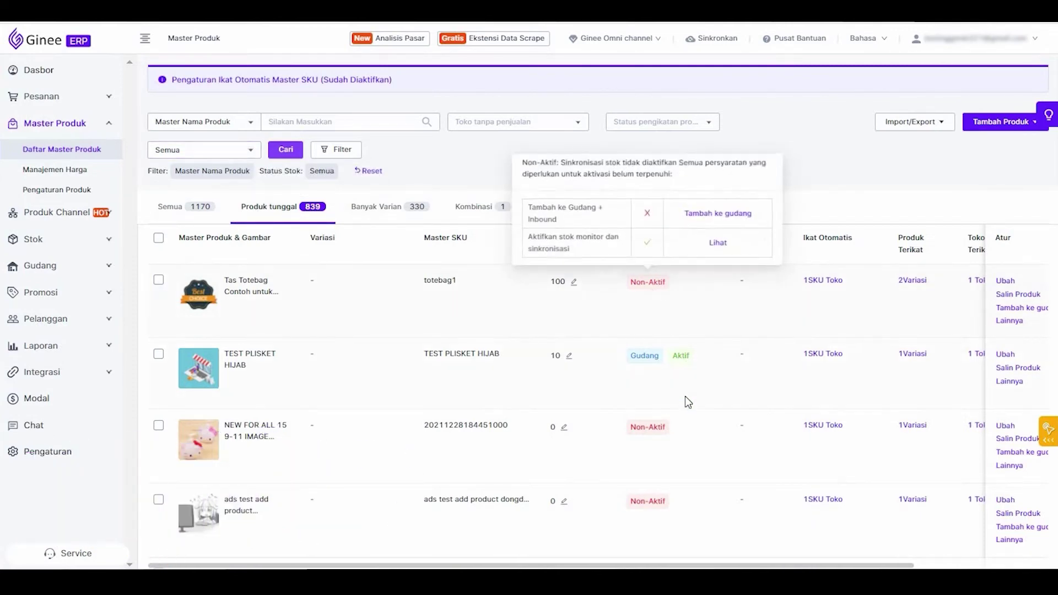
{"action": "scroll", "coordinate": [673, 406], "scroll_direction": "down", "scroll_amount": 5}
{"action": "scroll", "coordinate": [660, 435], "scroll_direction": "down", "scroll_amount": 5}
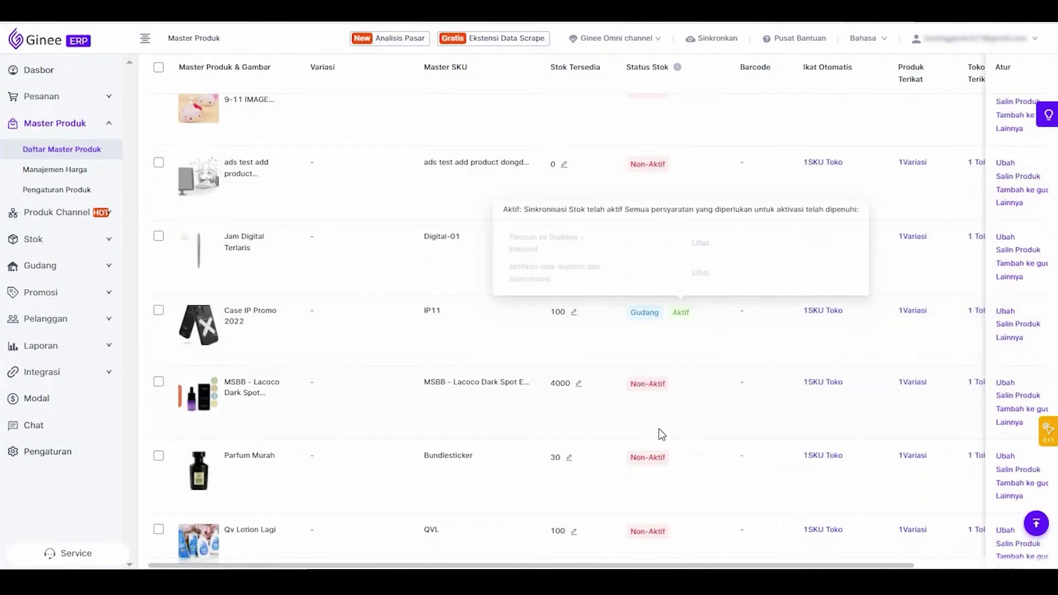
{"action": "scroll", "coordinate": [657, 442], "scroll_direction": "up", "scroll_amount": 4}
{"action": "scroll", "coordinate": [657, 442], "scroll_direction": "up", "scroll_amount": 6}
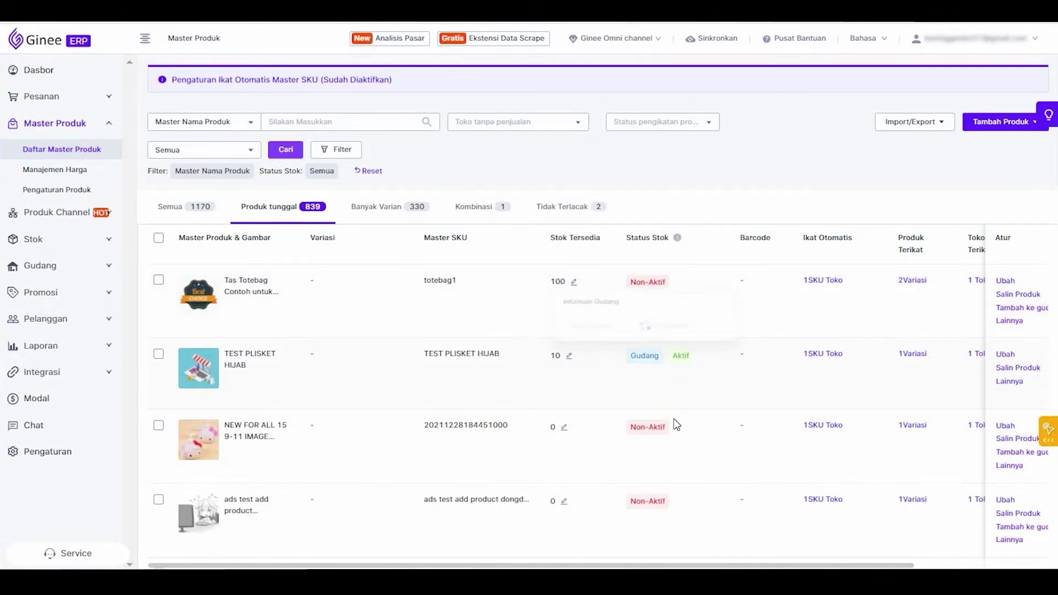
{"action": "scroll", "coordinate": [673, 419], "scroll_direction": "down", "scroll_amount": 5}
{"action": "scroll", "coordinate": [648, 371], "scroll_direction": "up", "scroll_amount": 6}
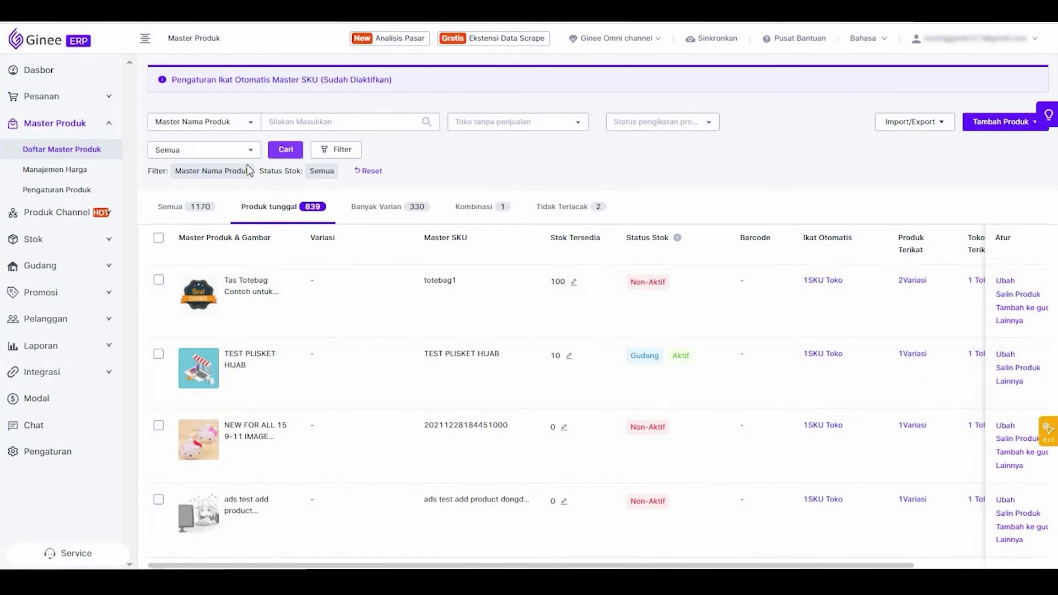
Filter the single products by stock status Non-Aktif
{"action": "left_click", "coordinate": [237, 152]}
{"action": "left_click", "coordinate": [217, 193]}
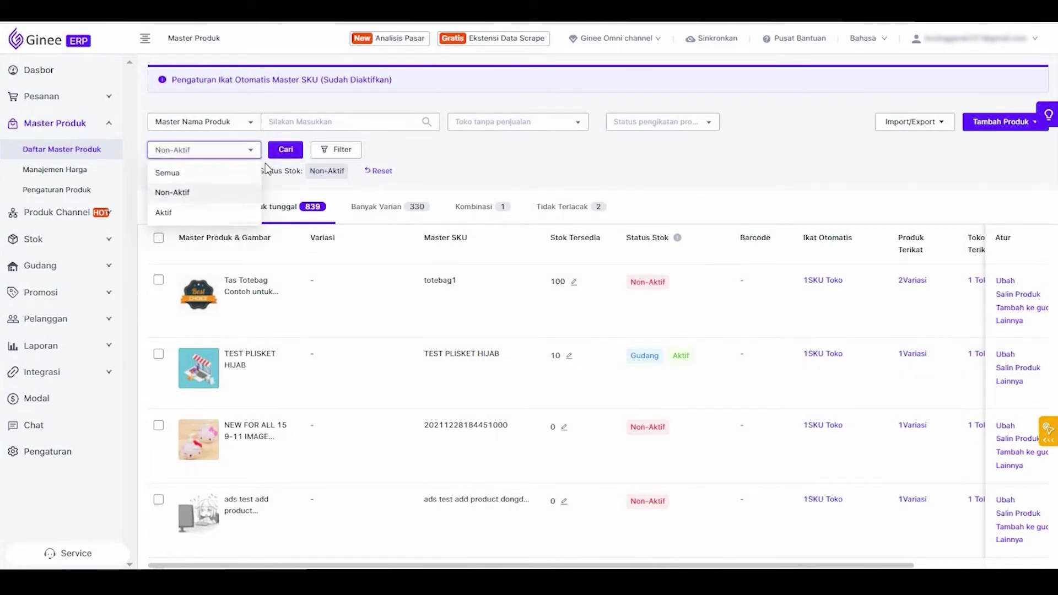
{"action": "left_click", "coordinate": [284, 150]}
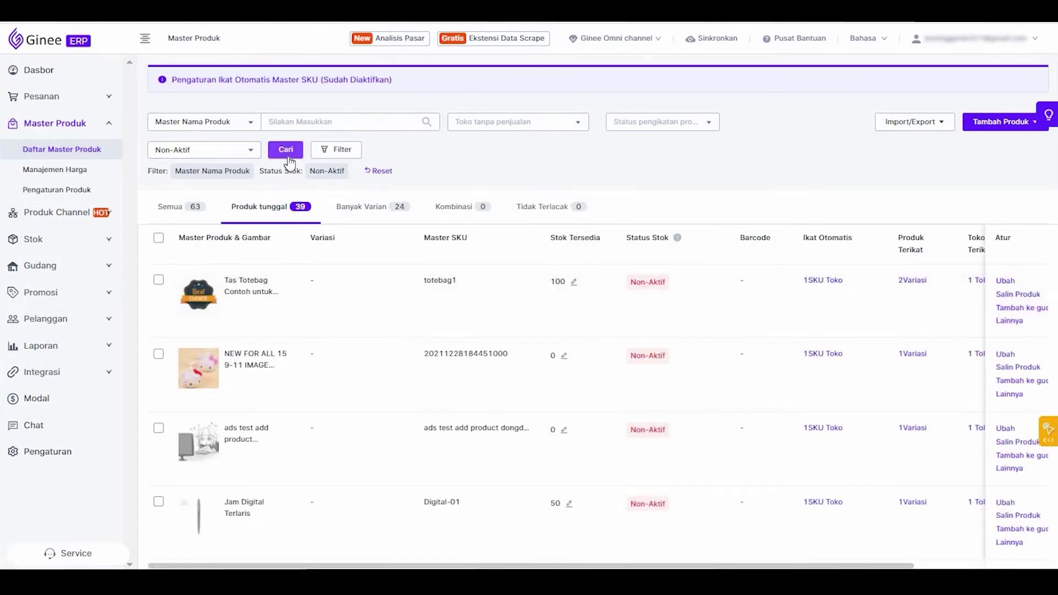
{"action": "left_click", "coordinate": [158, 280]}
{"action": "left_click", "coordinate": [159, 355]}
{"action": "left_click", "coordinate": [159, 428]}
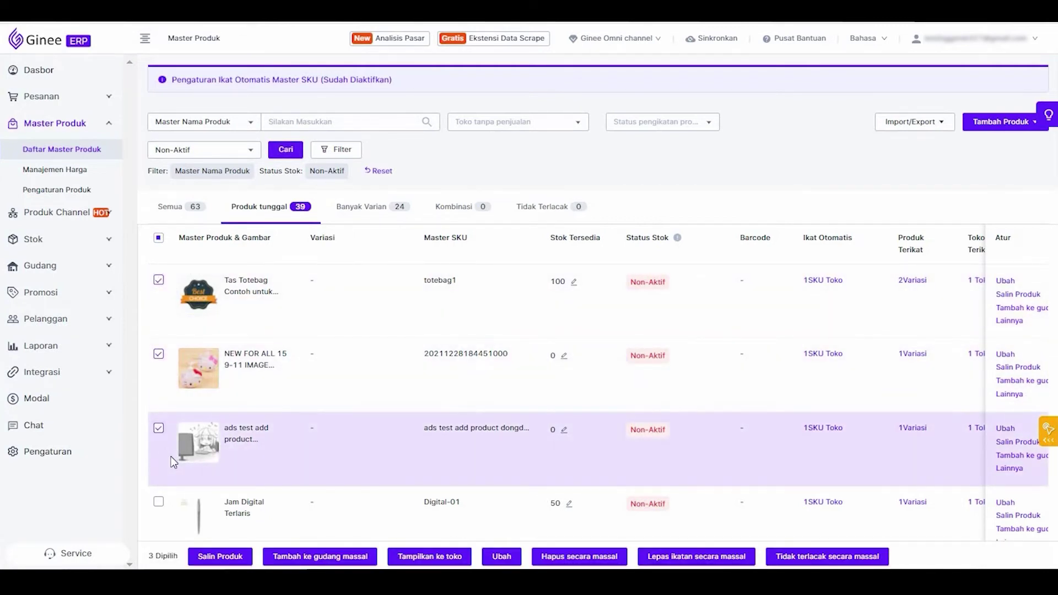
{"action": "left_click", "coordinate": [159, 503]}
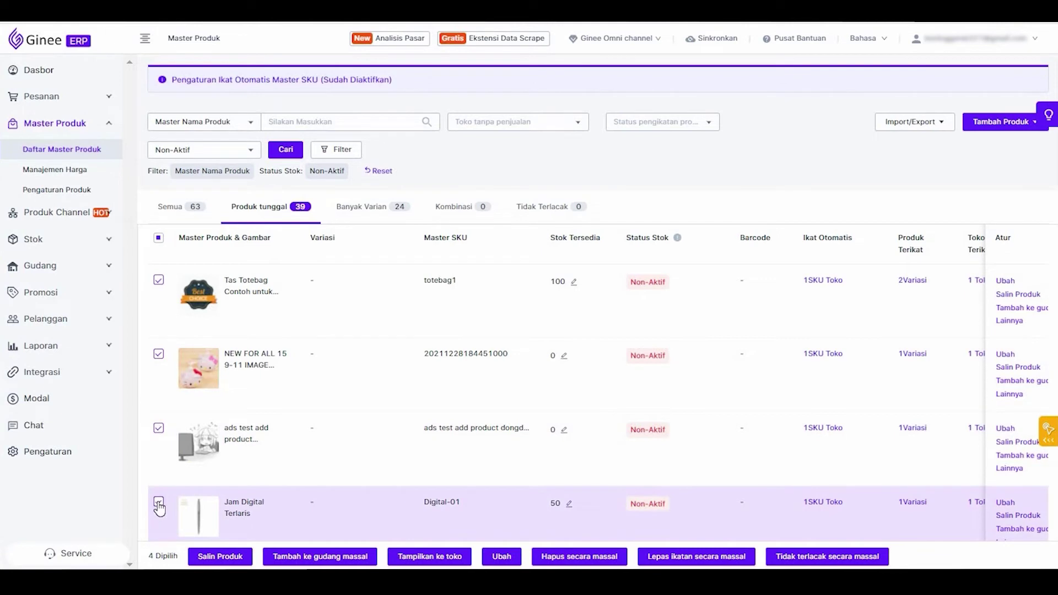
{"action": "left_click", "coordinate": [158, 503]}
{"action": "left_click", "coordinate": [159, 428]}
{"action": "left_click", "coordinate": [159, 280]}
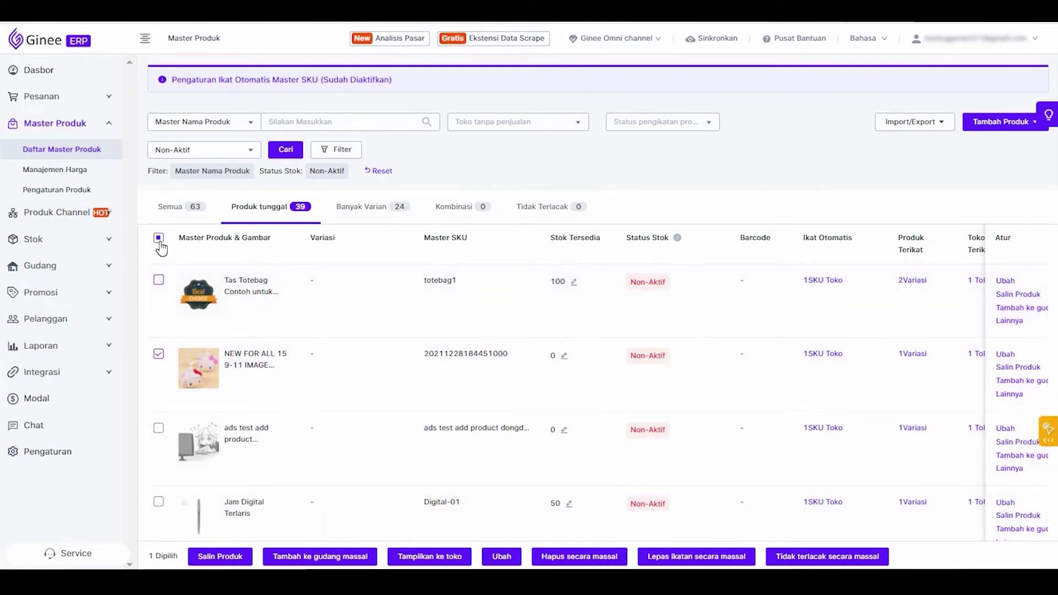
Select every product on the filtered page for bulk addition to a warehouse, excluding oralcleaner
{"action": "left_click", "coordinate": [159, 240]}
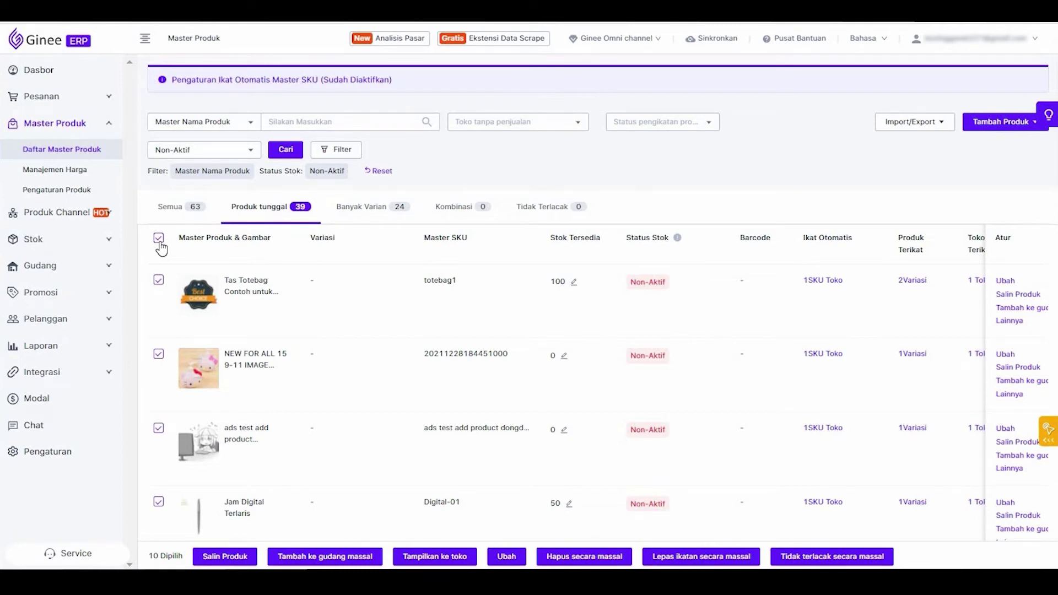
{"action": "left_click", "coordinate": [325, 556]}
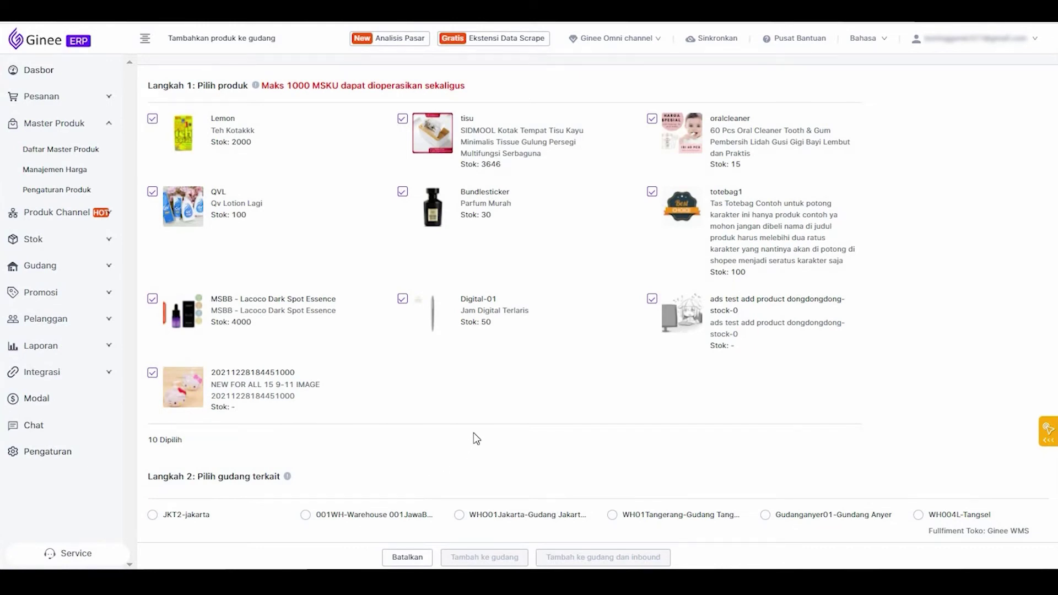
{"action": "scroll", "coordinate": [475, 439], "scroll_direction": "down", "scroll_amount": 2}
{"action": "scroll", "coordinate": [475, 439], "scroll_direction": "up", "scroll_amount": 2}
{"action": "left_click", "coordinate": [403, 299]}
{"action": "left_click", "coordinate": [403, 299]}
{"action": "left_click", "coordinate": [652, 120]}
{"action": "left_click_drag", "start_coordinate": [280, 87], "coordinate": [359, 88]}
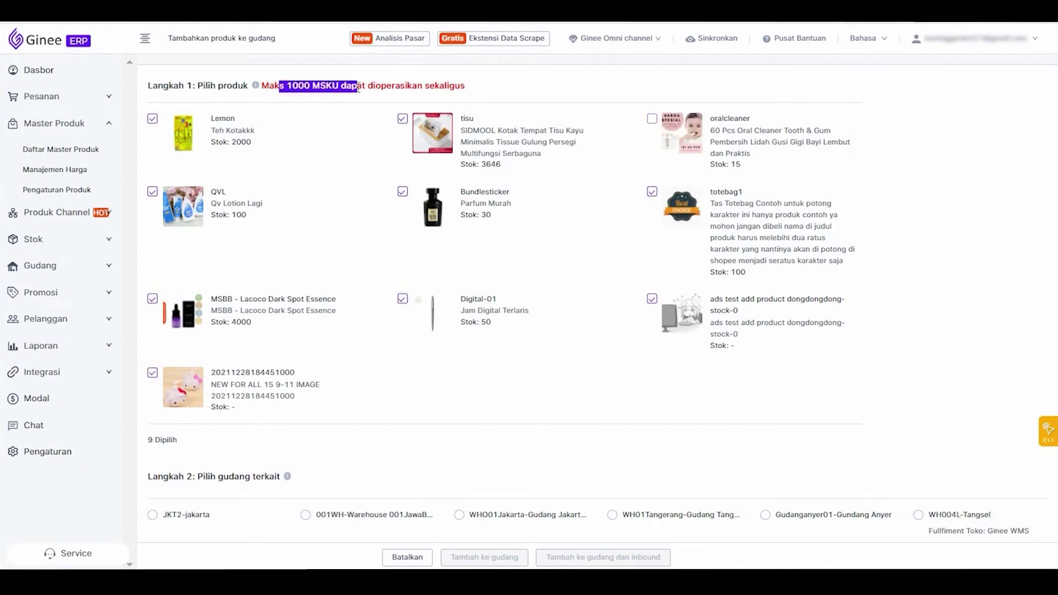
{"action": "left_click", "coordinate": [342, 95]}
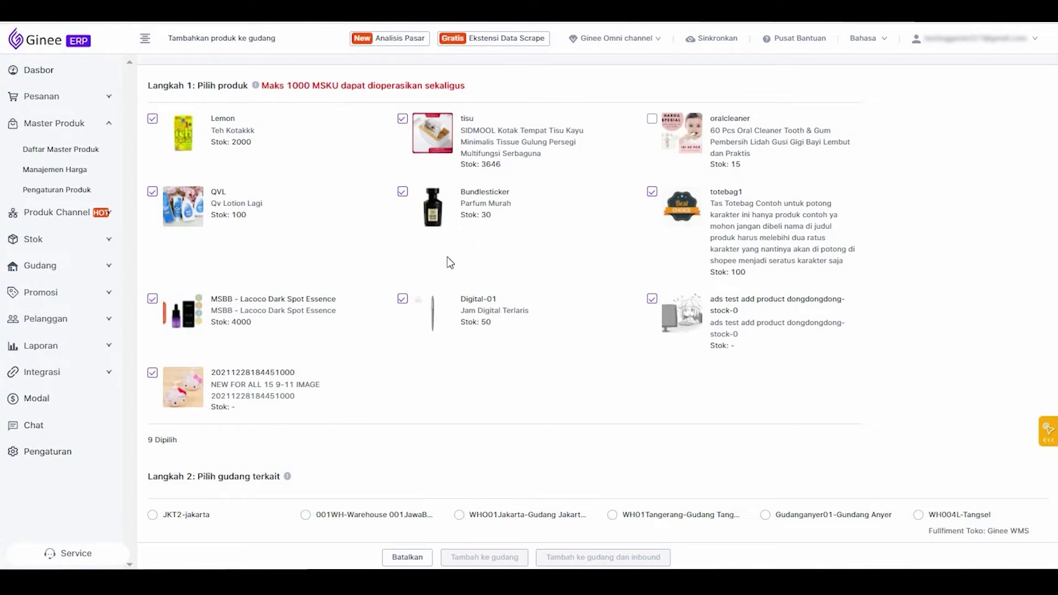
Assign the selected products to 001-DefaultWarehouse and add them to the warehouse without inbound
{"action": "scroll", "coordinate": [477, 297], "scroll_direction": "down", "scroll_amount": 2}
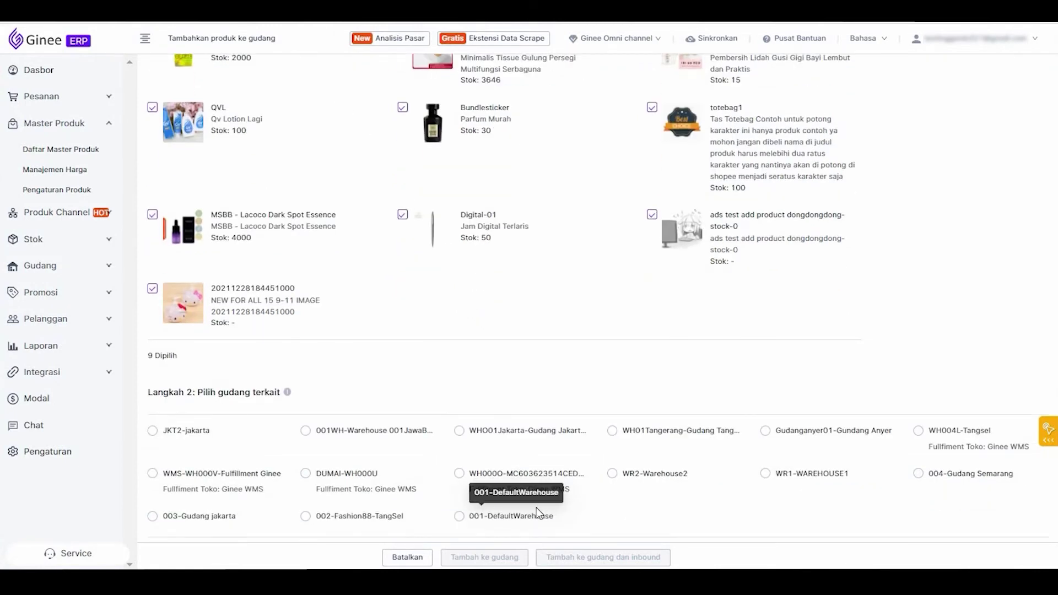
{"action": "left_click", "coordinate": [461, 518]}
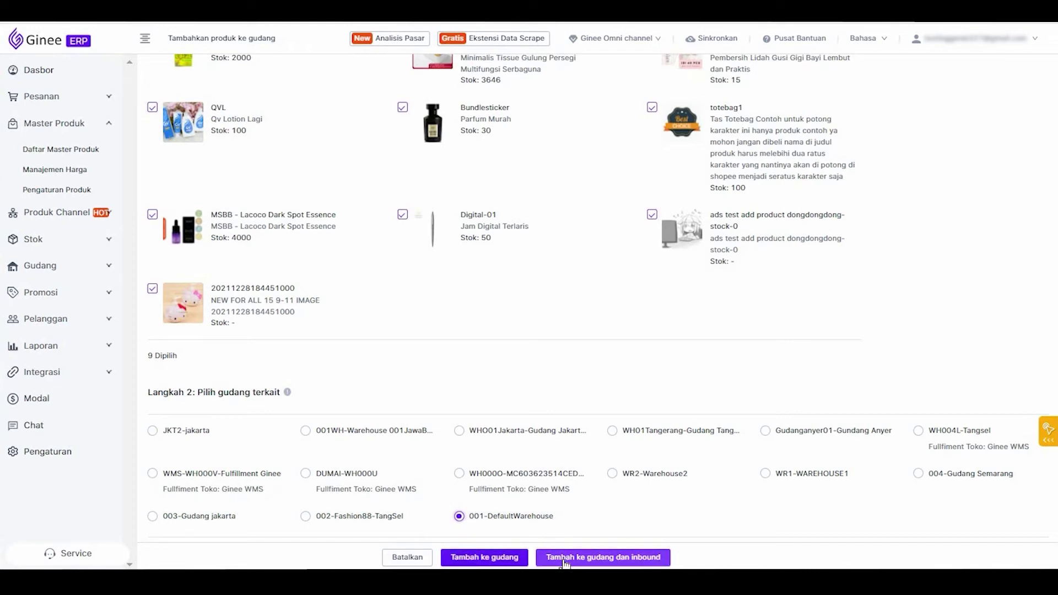
{"action": "left_click", "coordinate": [483, 558]}
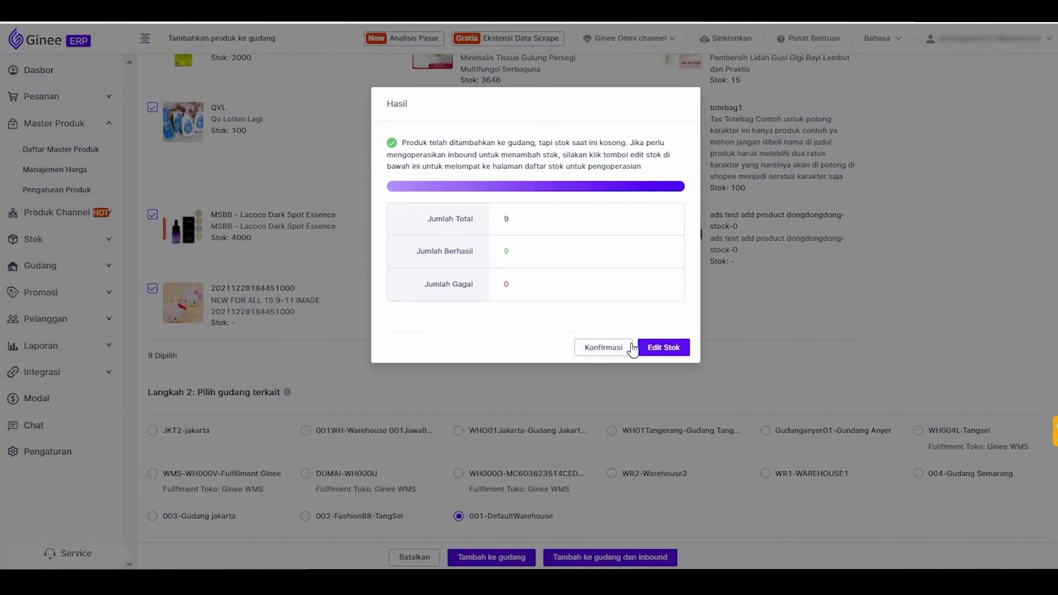
Look through the stock list of the added products and view the warehouse stock form of MSBB - Lacoco Dark Spot Essence without changing it
{"action": "left_click", "coordinate": [654, 350]}
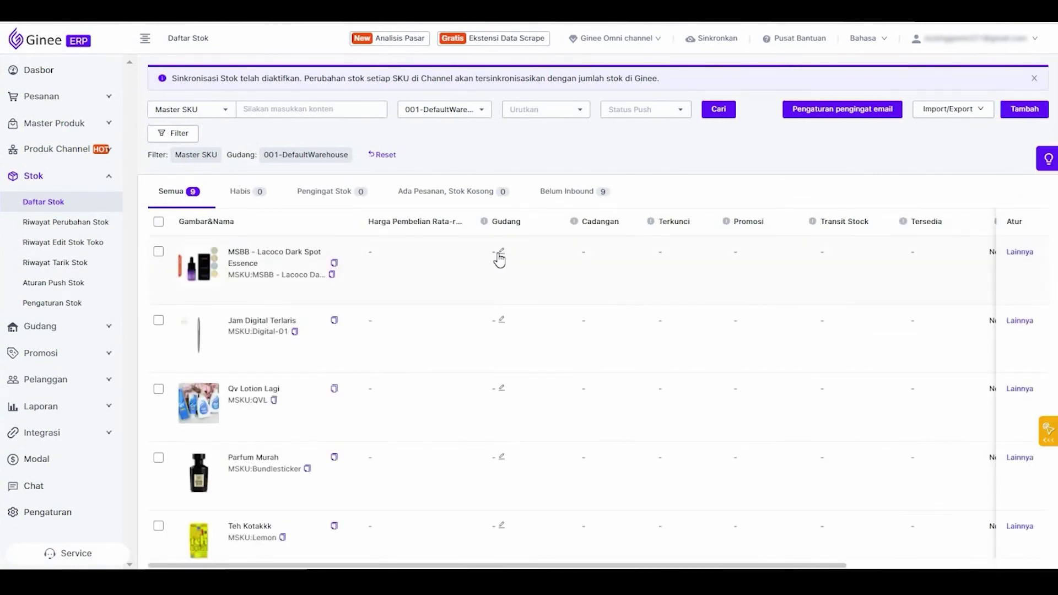
{"action": "left_click", "coordinate": [505, 286]}
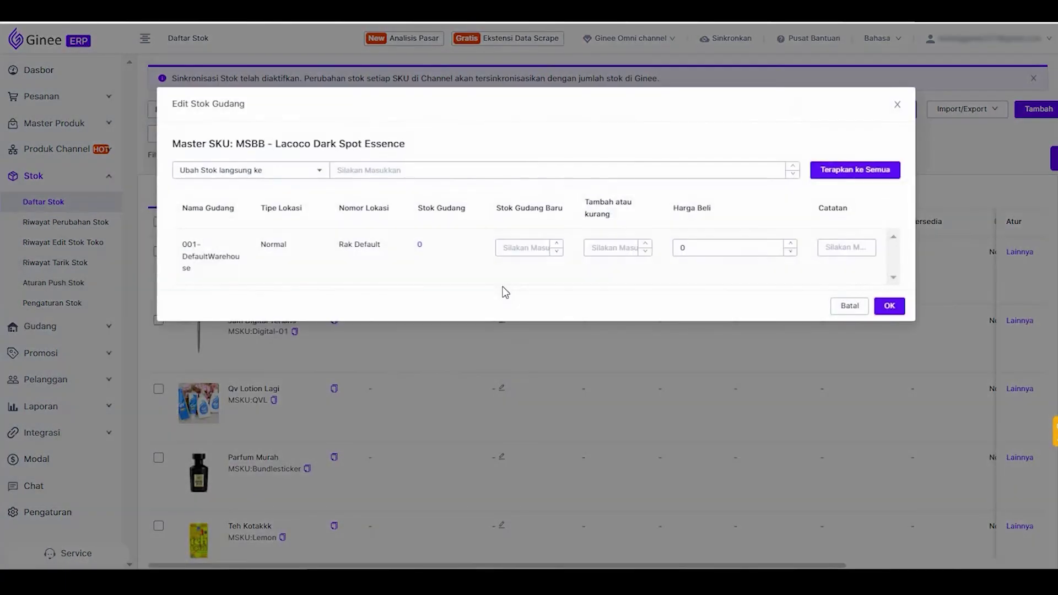
{"action": "left_click", "coordinate": [849, 308]}
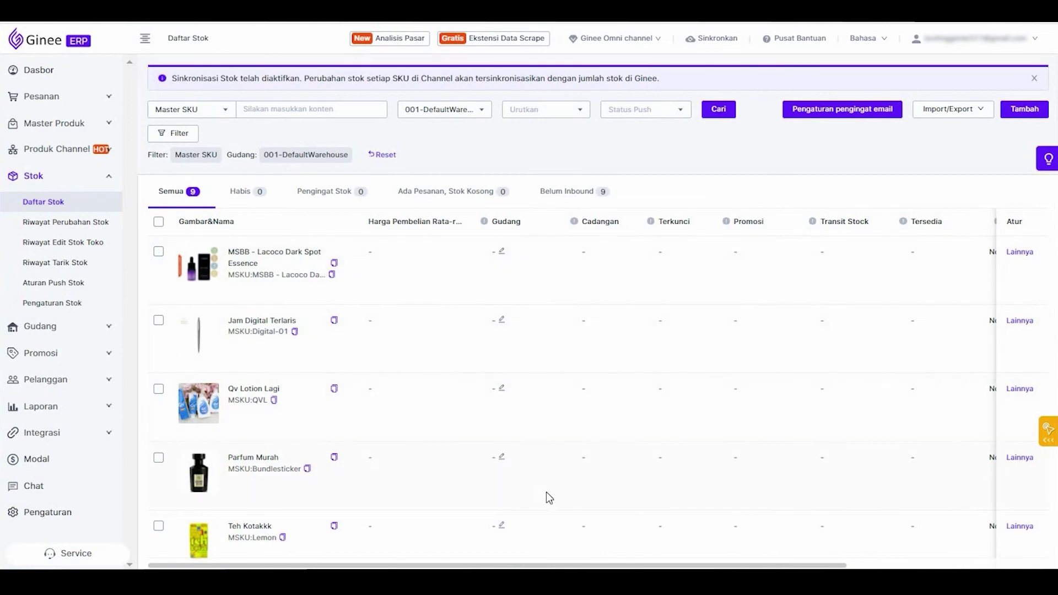
{"action": "scroll", "coordinate": [548, 496], "scroll_direction": "down", "scroll_amount": 2}
{"action": "scroll", "coordinate": [525, 444], "scroll_direction": "up", "scroll_amount": 3}
Filter the single products in the master product list by stock status Non-Aktif and select all products on the page
{"action": "left_click", "coordinate": [105, 129]}
{"action": "left_click", "coordinate": [94, 150]}
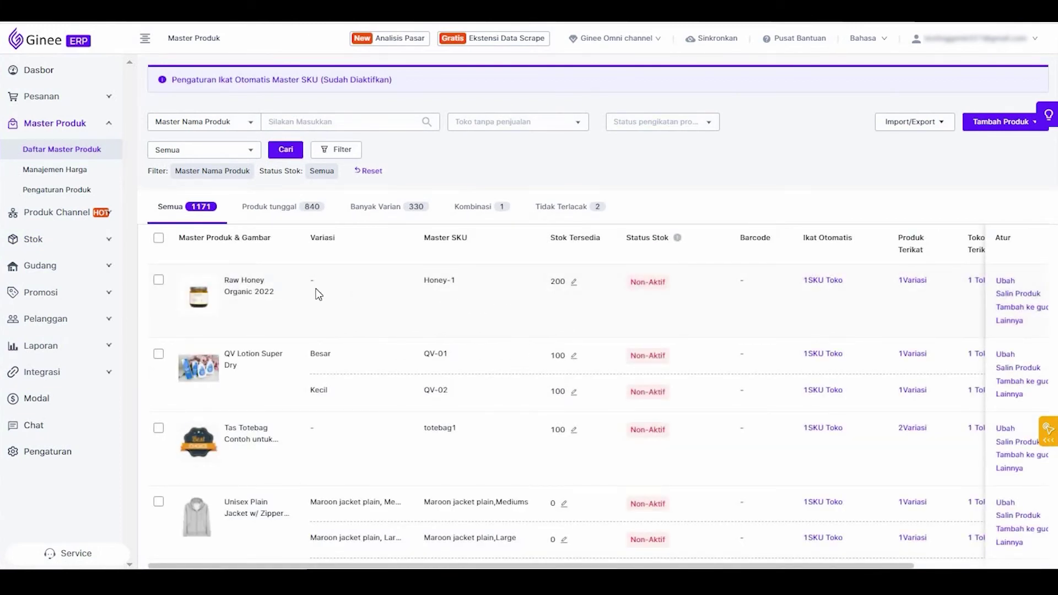
{"action": "scroll", "coordinate": [629, 310], "scroll_direction": "down", "scroll_amount": 3}
{"action": "scroll", "coordinate": [628, 309], "scroll_direction": "up", "scroll_amount": 3}
{"action": "left_click", "coordinate": [292, 212]}
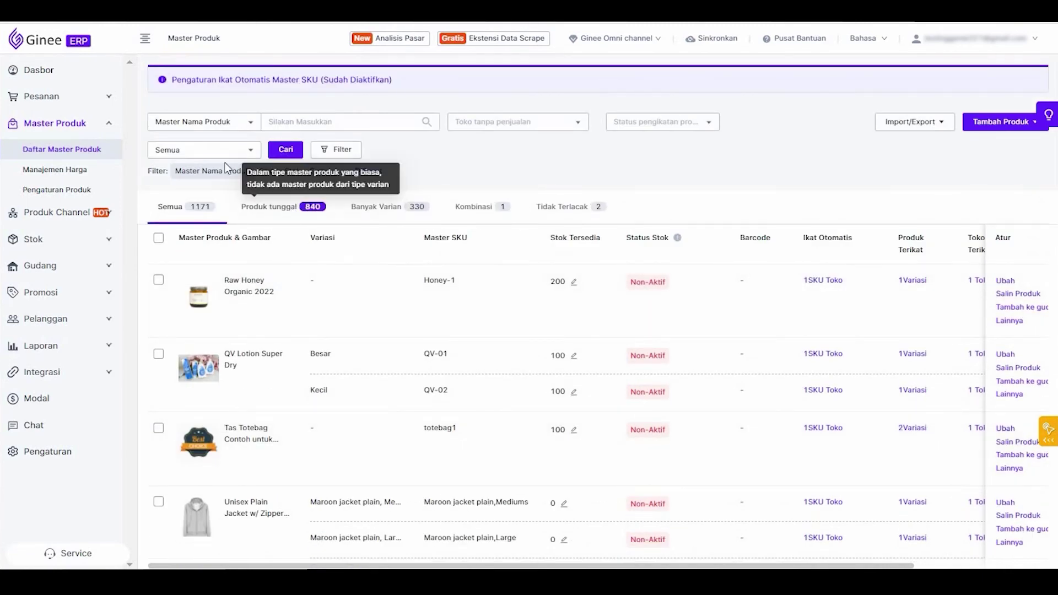
{"action": "left_click", "coordinate": [220, 151]}
{"action": "left_click", "coordinate": [173, 193]}
{"action": "left_click", "coordinate": [284, 149]}
{"action": "left_click", "coordinate": [158, 238]}
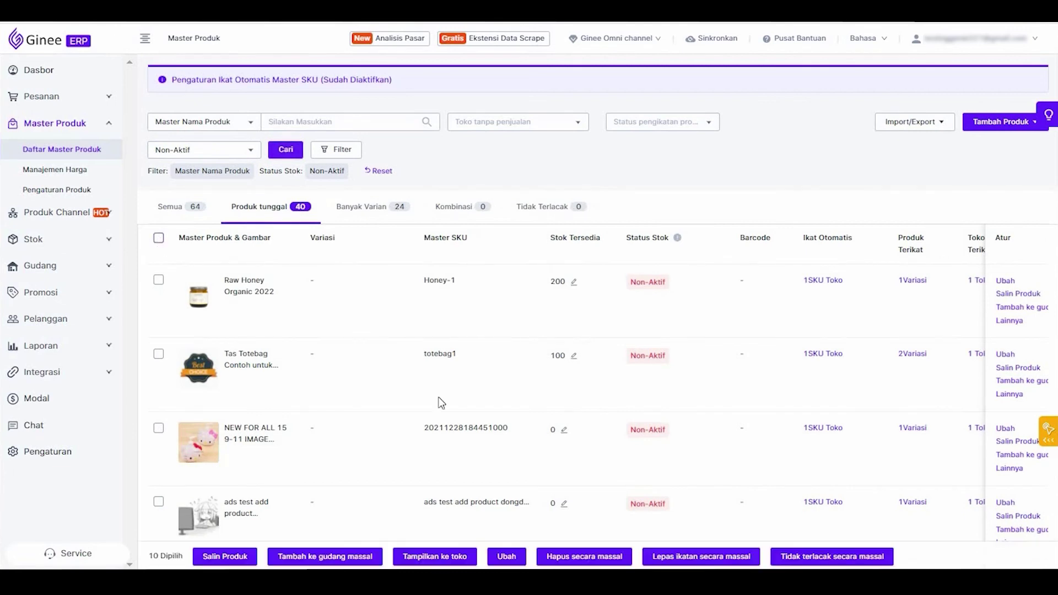
Add the selected products in bulk to 001-DefaultWarehouse with inbound
{"action": "left_click", "coordinate": [324, 556]}
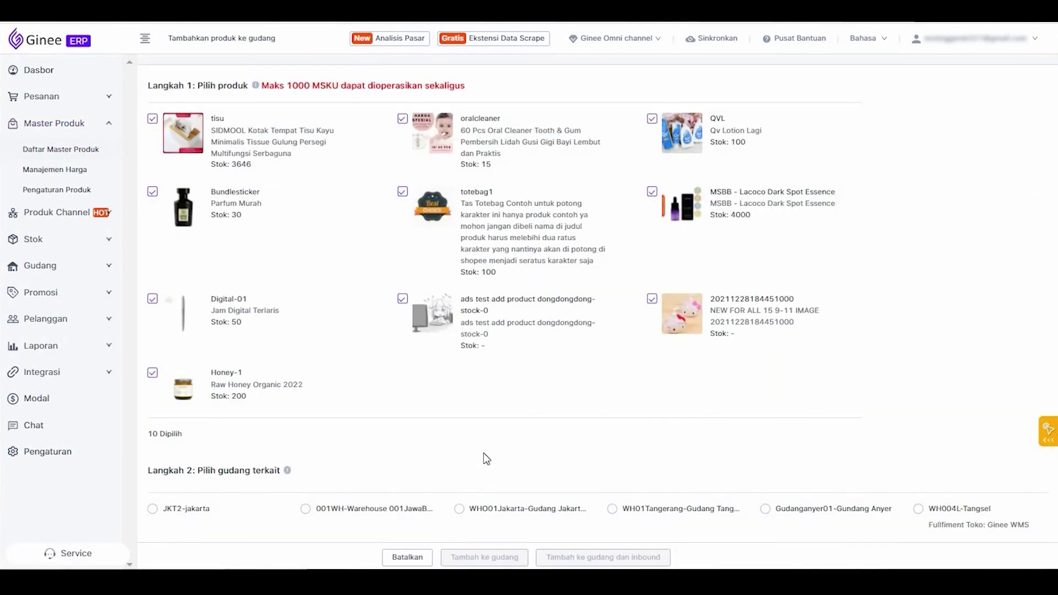
{"action": "scroll", "coordinate": [496, 474], "scroll_direction": "down", "scroll_amount": 2}
{"action": "left_click", "coordinate": [466, 496]}
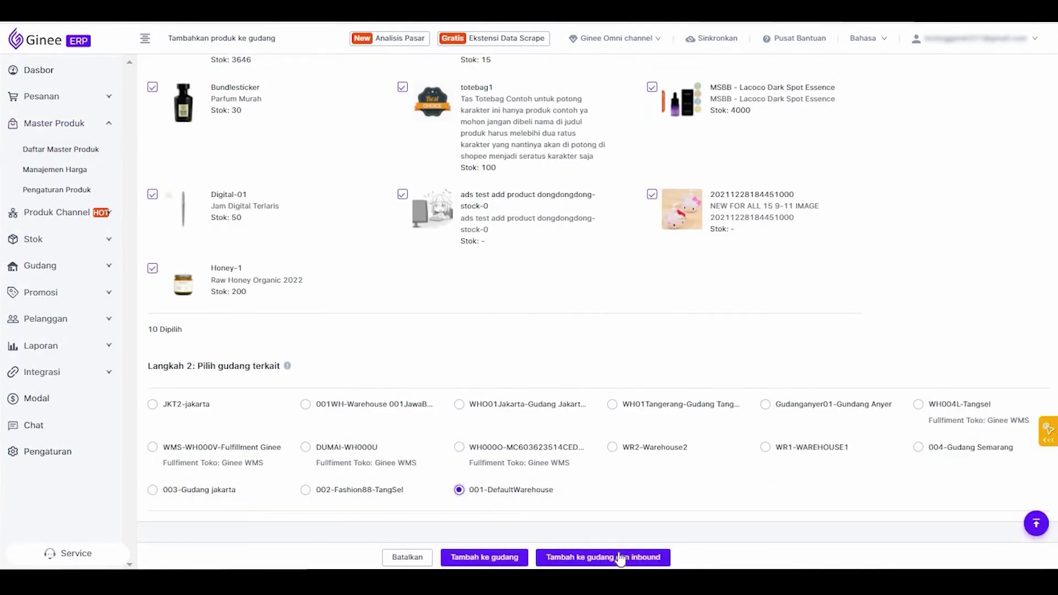
{"action": "left_click", "coordinate": [619, 559]}
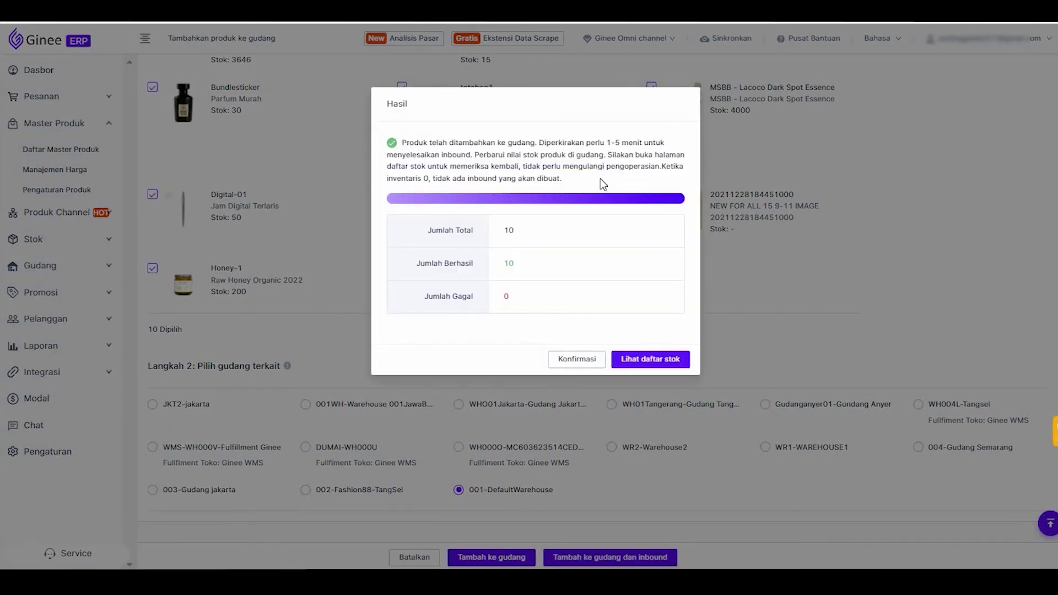
Open the stock list and examine the warehouse stock of the inbounded products
{"action": "left_click", "coordinate": [628, 364]}
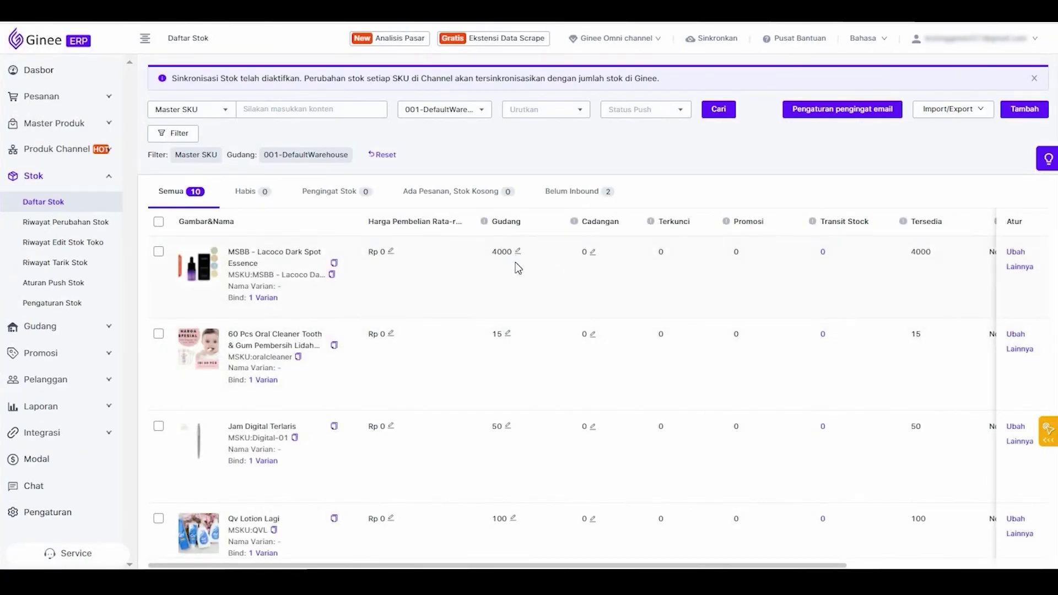
{"action": "scroll", "coordinate": [517, 451], "scroll_direction": "down", "scroll_amount": 3}
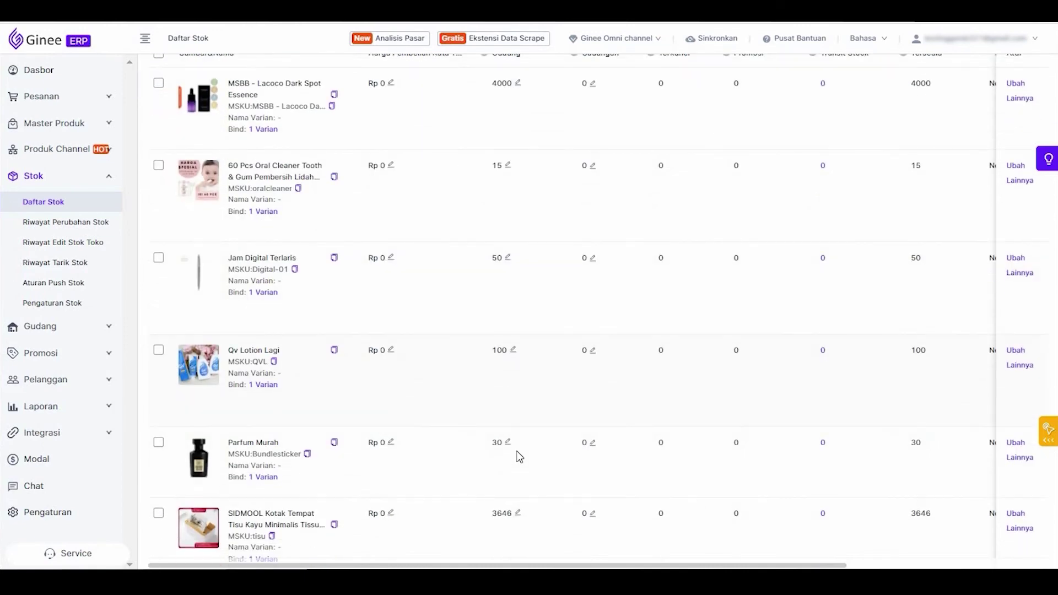
{"action": "scroll", "coordinate": [516, 463], "scroll_direction": "down", "scroll_amount": 1}
{"action": "scroll", "coordinate": [515, 501], "scroll_direction": "down", "scroll_amount": 2}
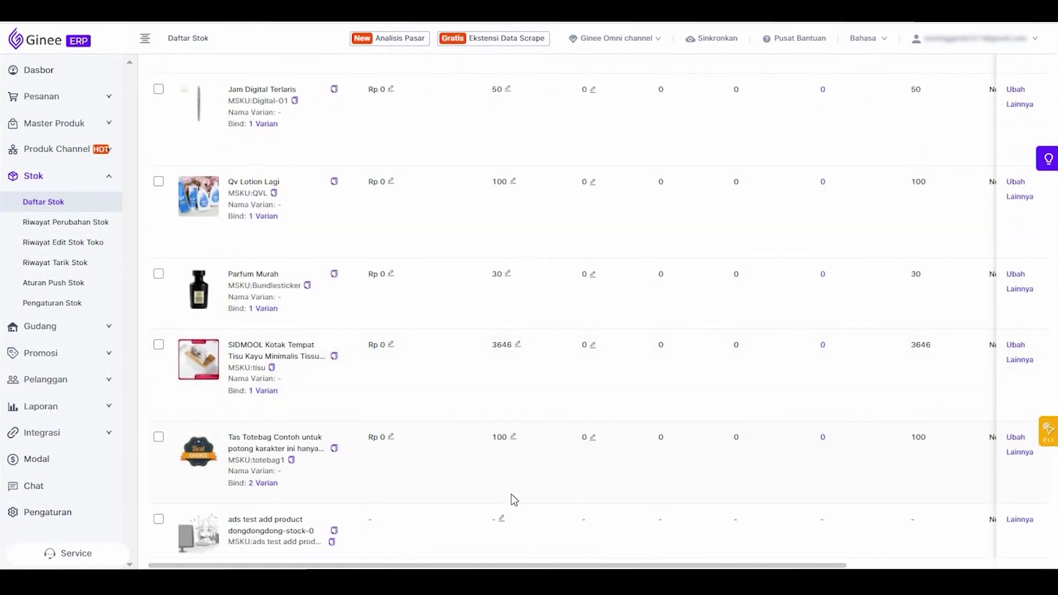
{"action": "scroll", "coordinate": [503, 489], "scroll_direction": "down", "scroll_amount": 2}
{"action": "scroll", "coordinate": [510, 484], "scroll_direction": "up", "scroll_amount": 2}
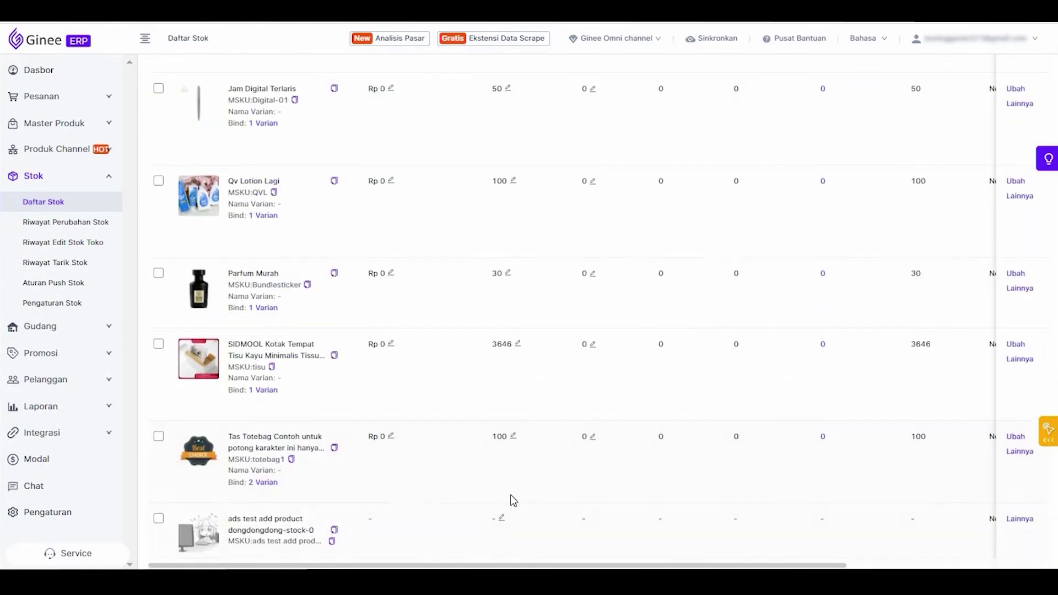
{"action": "scroll", "coordinate": [502, 524], "scroll_direction": "up", "scroll_amount": 6}
View the products not yet inbounded and look at the first one's warehouse stock form without changing it
{"action": "left_click", "coordinate": [573, 193]}
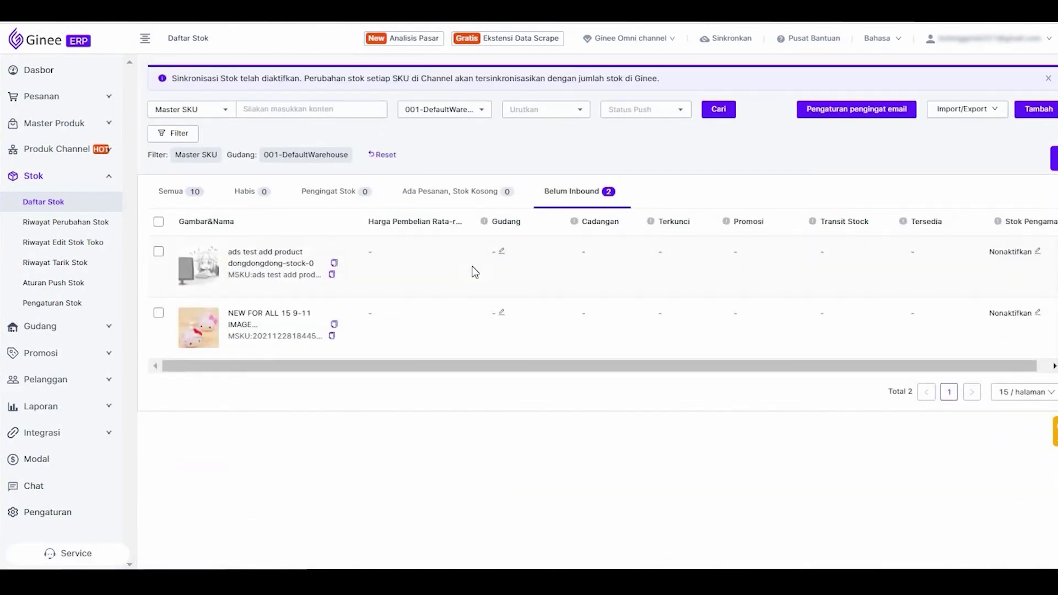
{"action": "left_click", "coordinate": [501, 255]}
{"action": "left_click", "coordinate": [849, 304]}
Review the stock status of the single products in the master product list
{"action": "left_click", "coordinate": [102, 130]}
{"action": "left_click", "coordinate": [94, 149]}
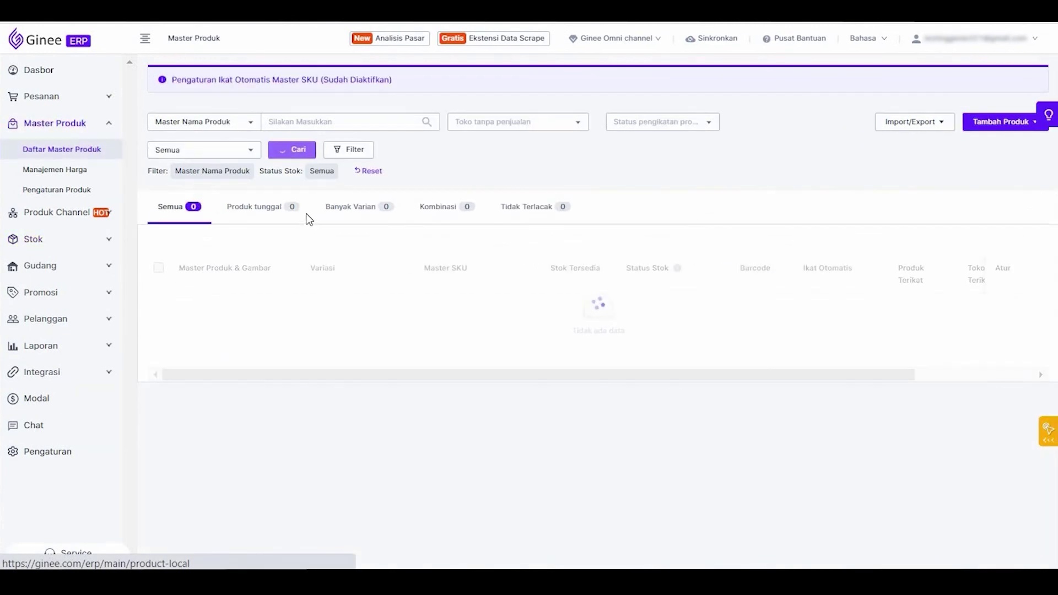
{"action": "left_click", "coordinate": [269, 207]}
{"action": "scroll", "coordinate": [468, 309], "scroll_direction": "down", "scroll_amount": 5}
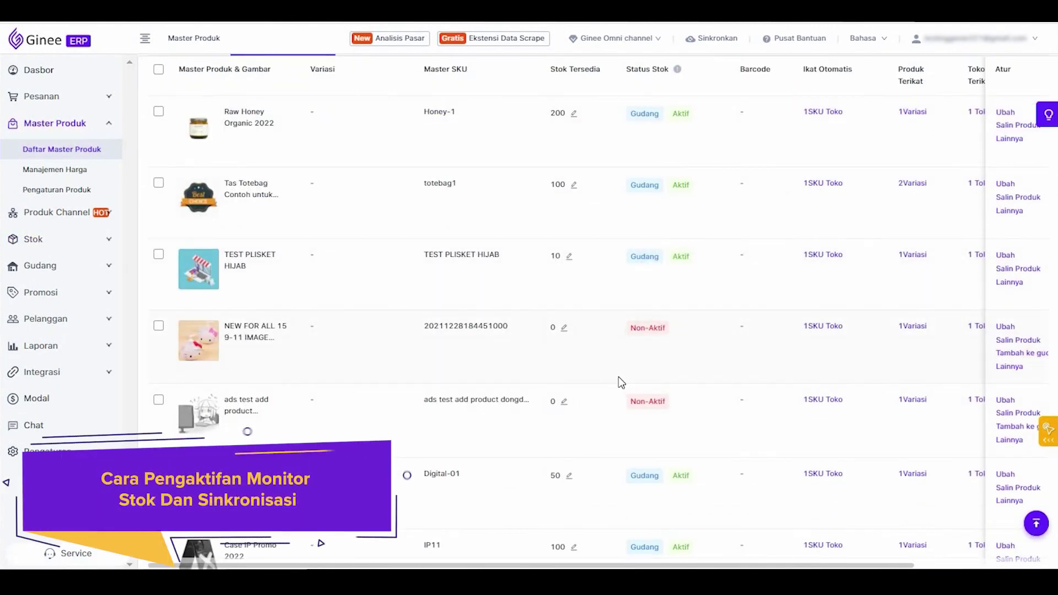
{"action": "scroll", "coordinate": [606, 413], "scroll_direction": "up", "scroll_amount": 3}
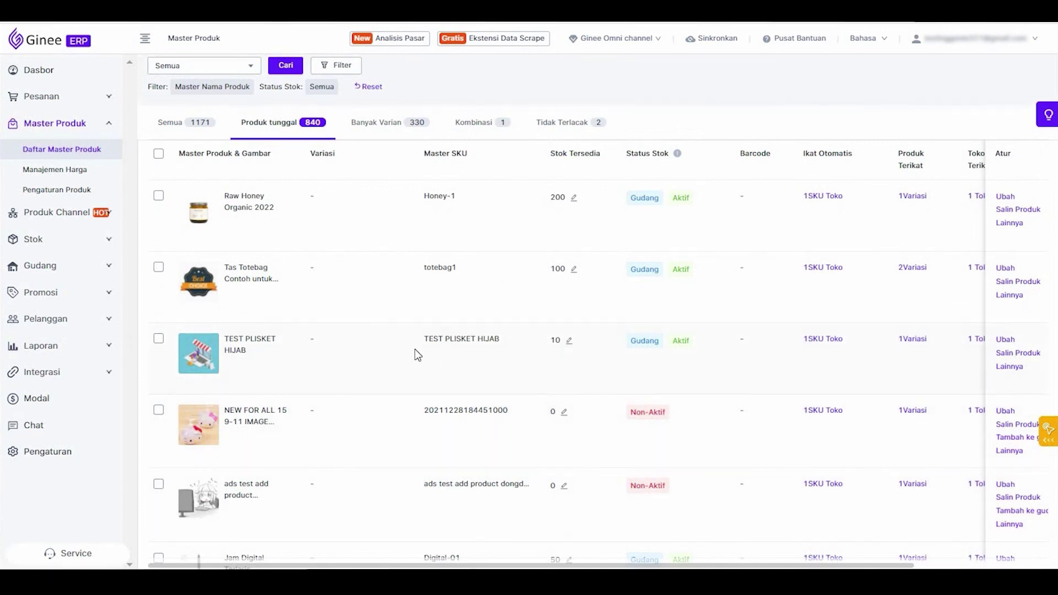
Check the Monitor Stok dan Sinkronisasi setting and examine the synchronisation requirements of active products in the full master product list
{"action": "left_click", "coordinate": [106, 239]}
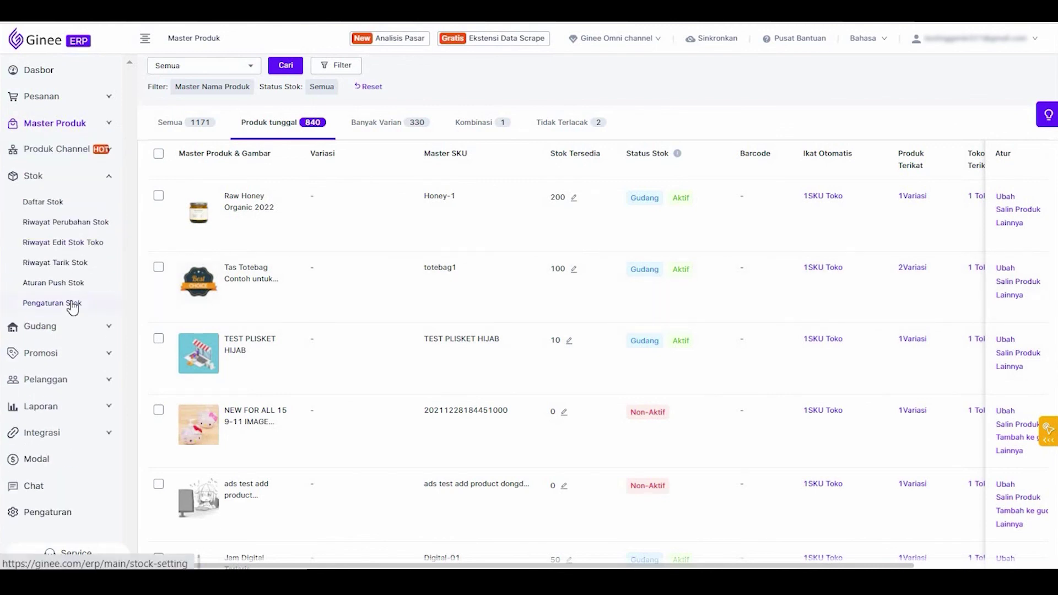
{"action": "left_click", "coordinate": [73, 303]}
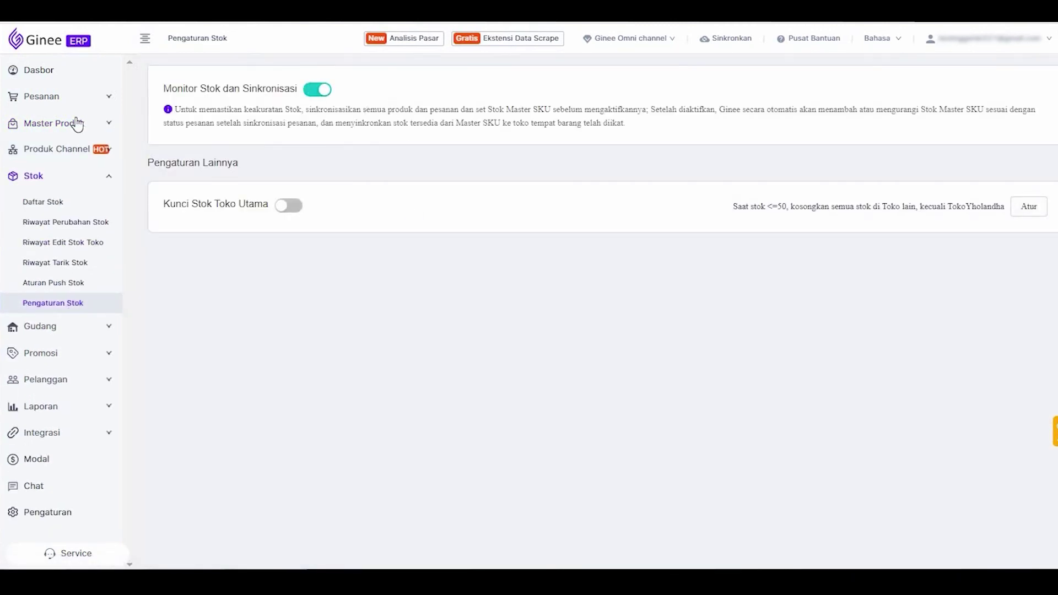
{"action": "left_click", "coordinate": [101, 124]}
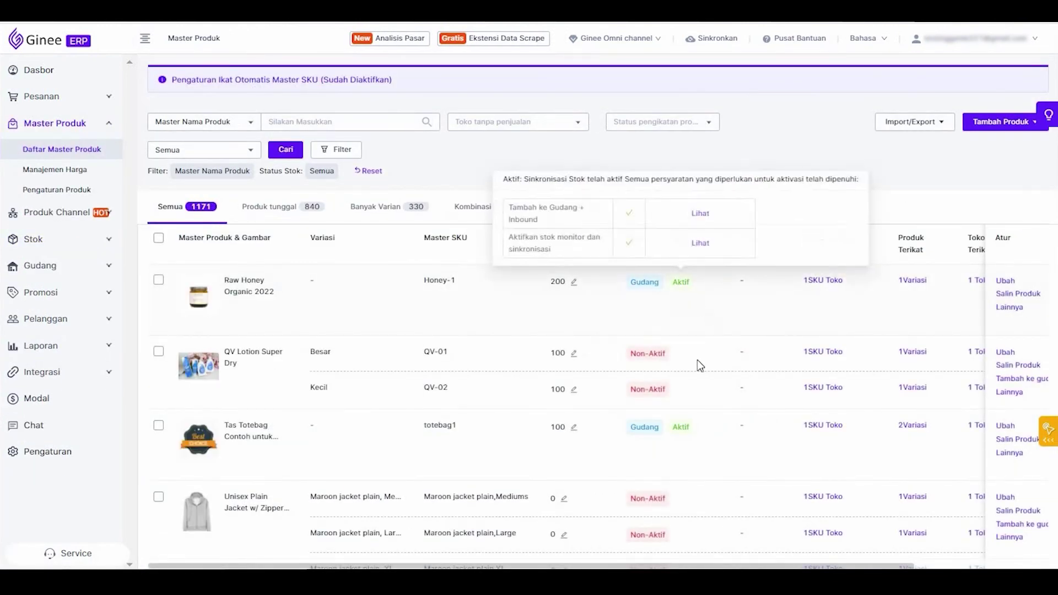
{"action": "scroll", "coordinate": [715, 333], "scroll_direction": "down", "scroll_amount": 6}
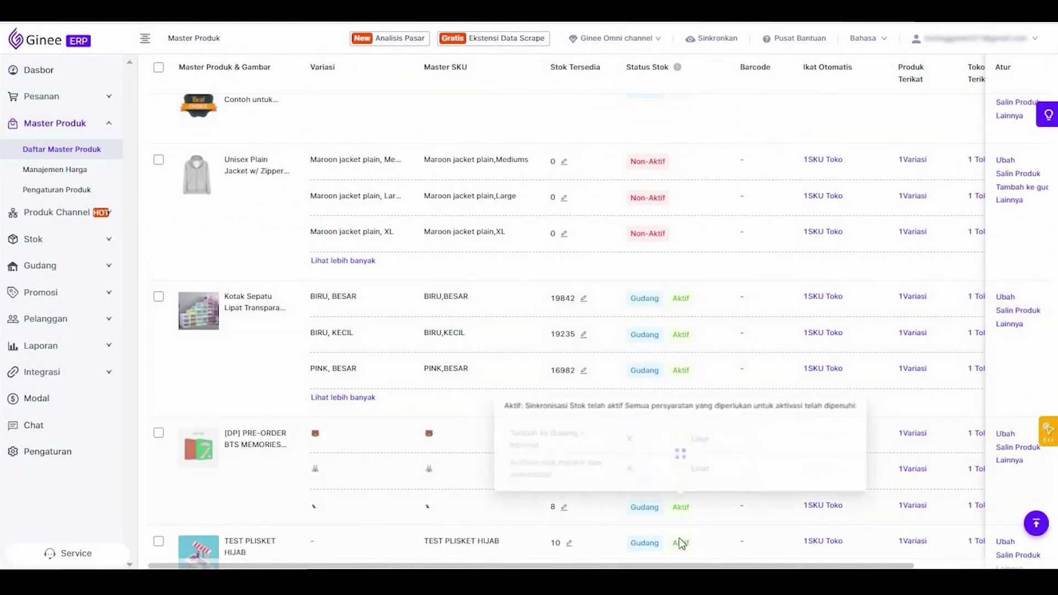
Turn off Monitor Stok dan Sinkronisasi in the stock settings and confirm the change
{"action": "left_click", "coordinate": [88, 237]}
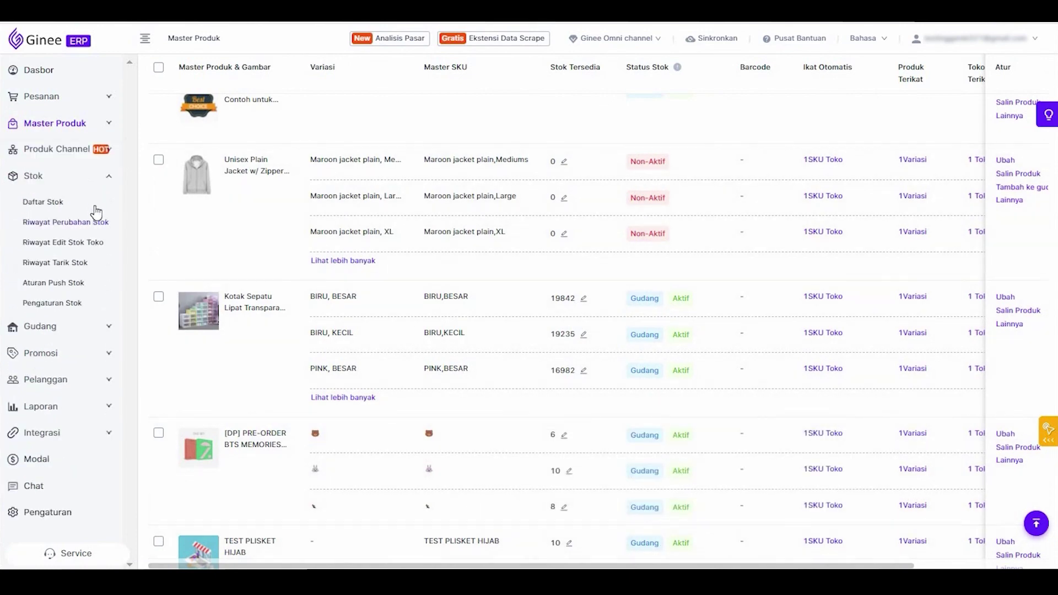
{"action": "left_click", "coordinate": [80, 304]}
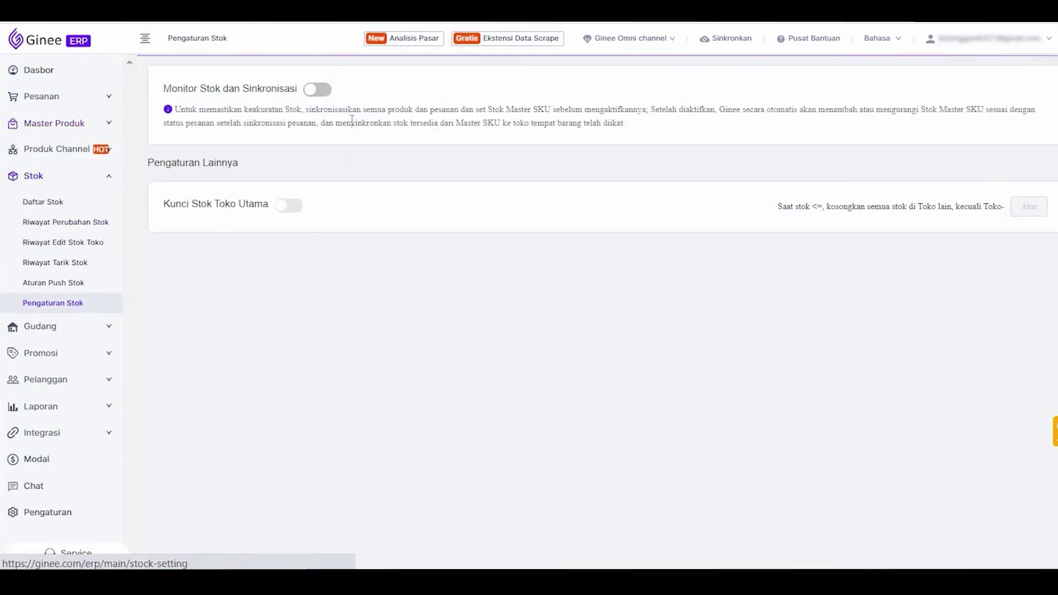
{"action": "left_click", "coordinate": [319, 90]}
{"action": "left_click", "coordinate": [765, 220]}
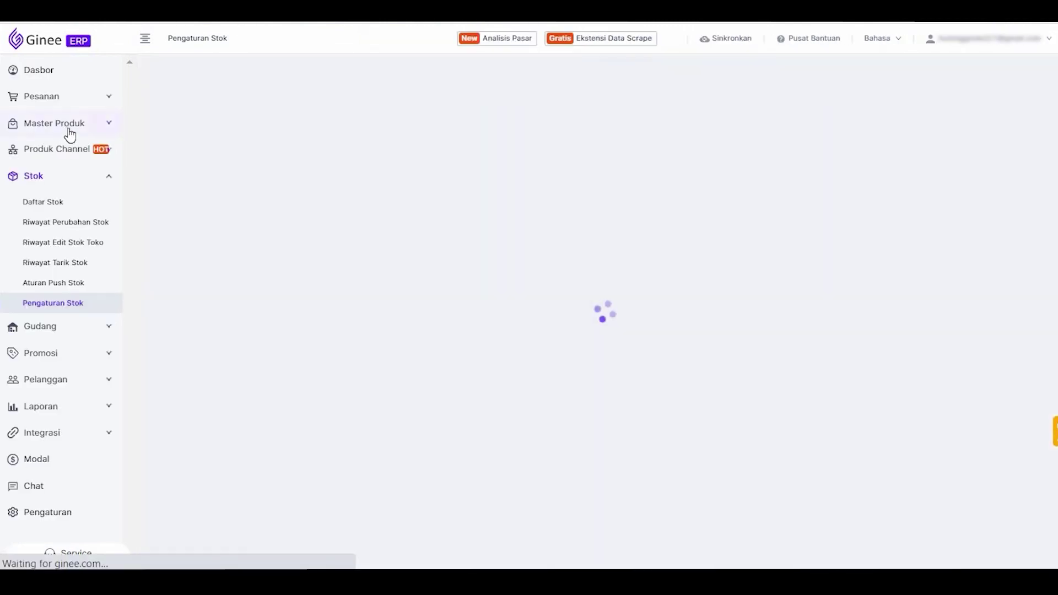
Examine the stock status of warehouse products in the master product list with stock monitoring turned off
{"action": "left_click", "coordinate": [67, 125]}
{"action": "left_click", "coordinate": [75, 150]}
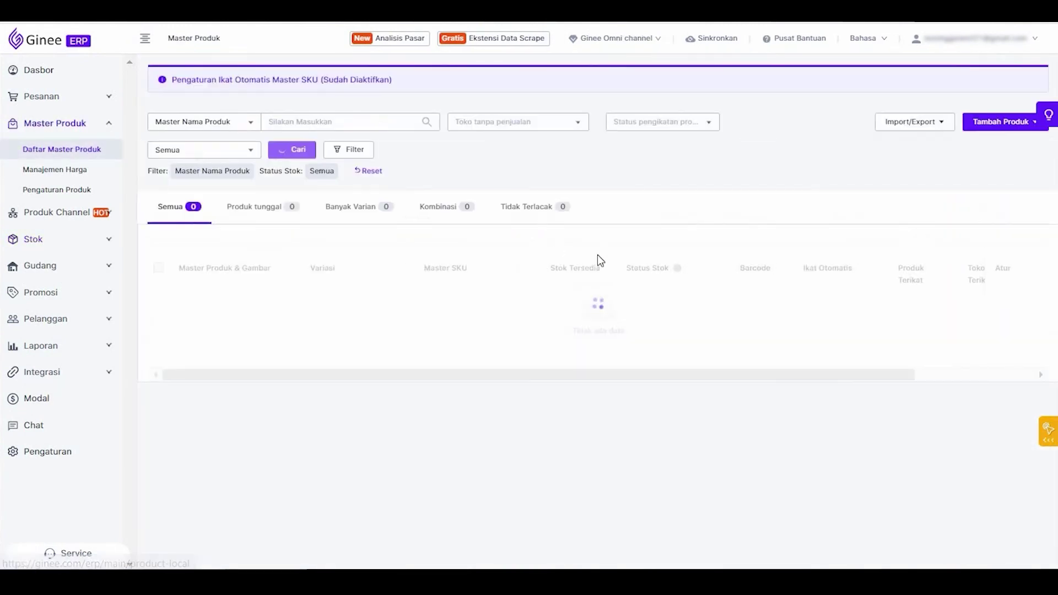
{"action": "mouse_move", "coordinate": [689, 281]}
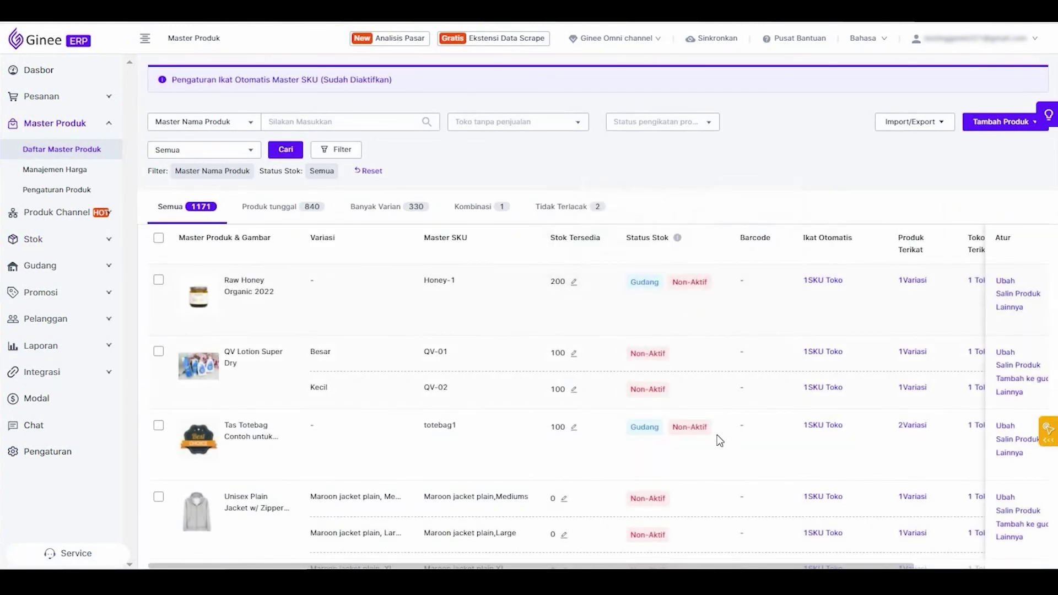
{"action": "scroll", "coordinate": [691, 481], "scroll_direction": "down", "scroll_amount": 3}
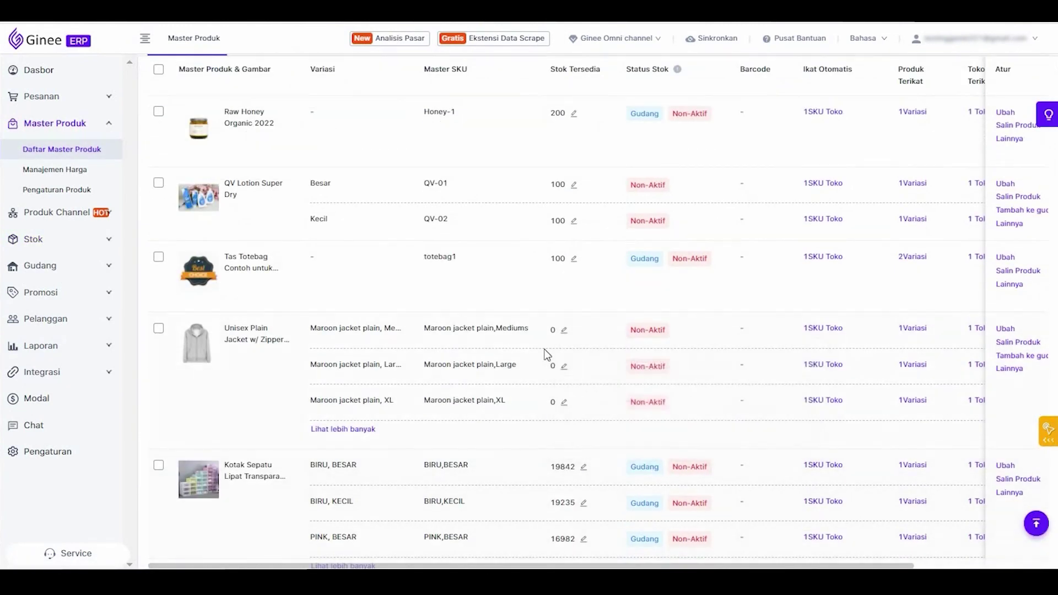
Turn Monitor Stok dan Sinkronisasi back on in the stock settings and agree to the synchronisation confirmation
{"action": "left_click", "coordinate": [95, 241]}
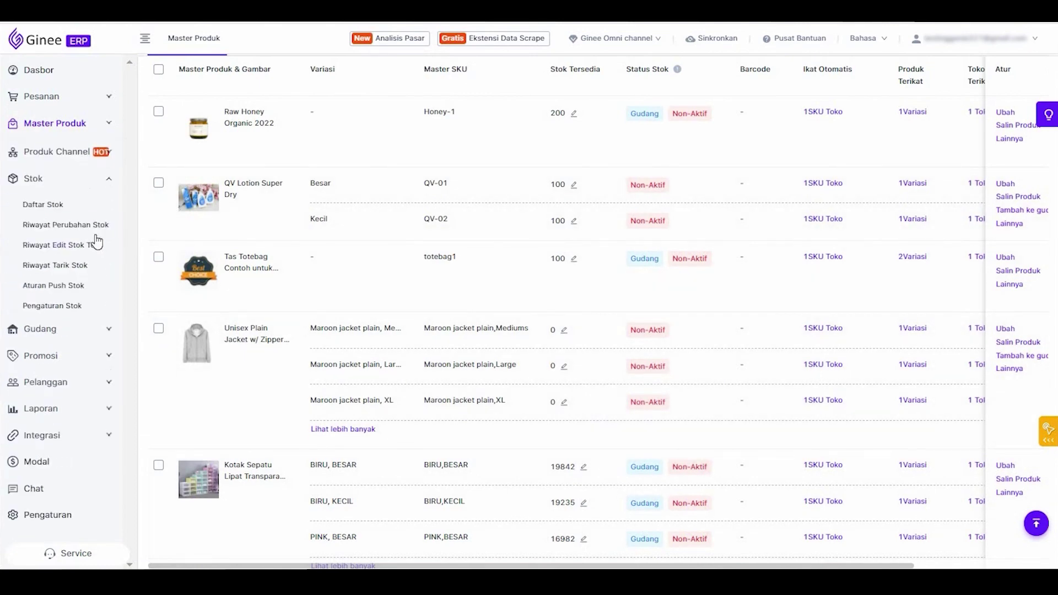
{"action": "left_click", "coordinate": [69, 304]}
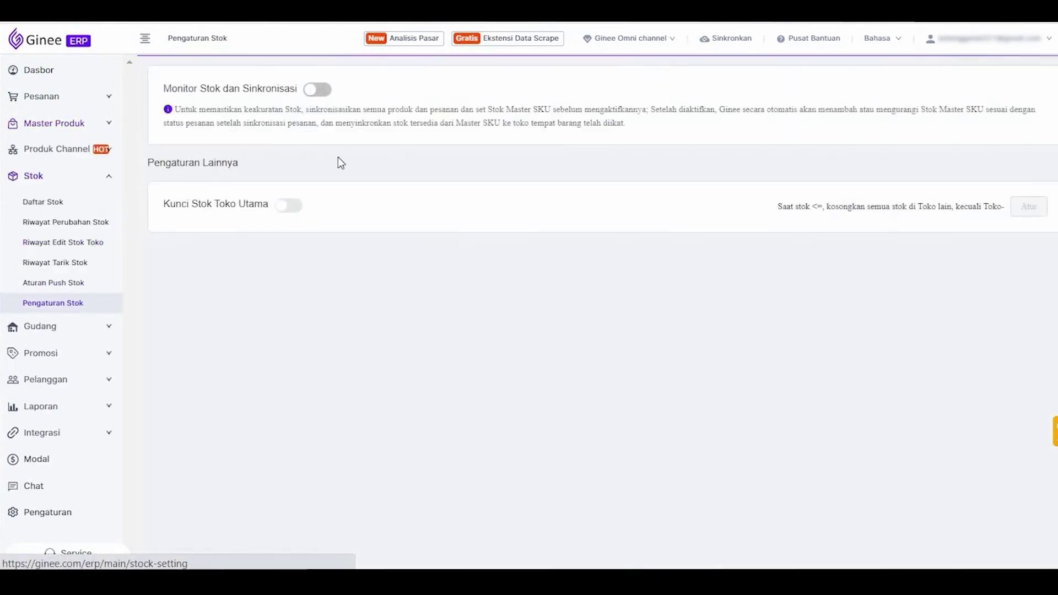
{"action": "left_click", "coordinate": [325, 91]}
{"action": "left_click", "coordinate": [752, 323]}
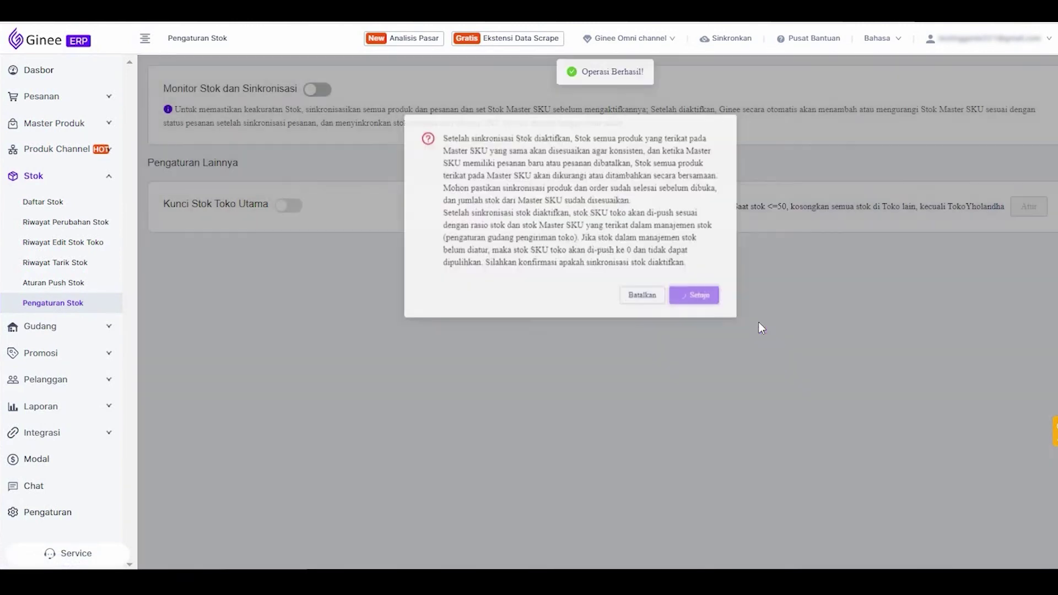
Reopen the master product list and check the stock status of the warehouse products with stock monitoring turned on
{"action": "left_click", "coordinate": [90, 148]}
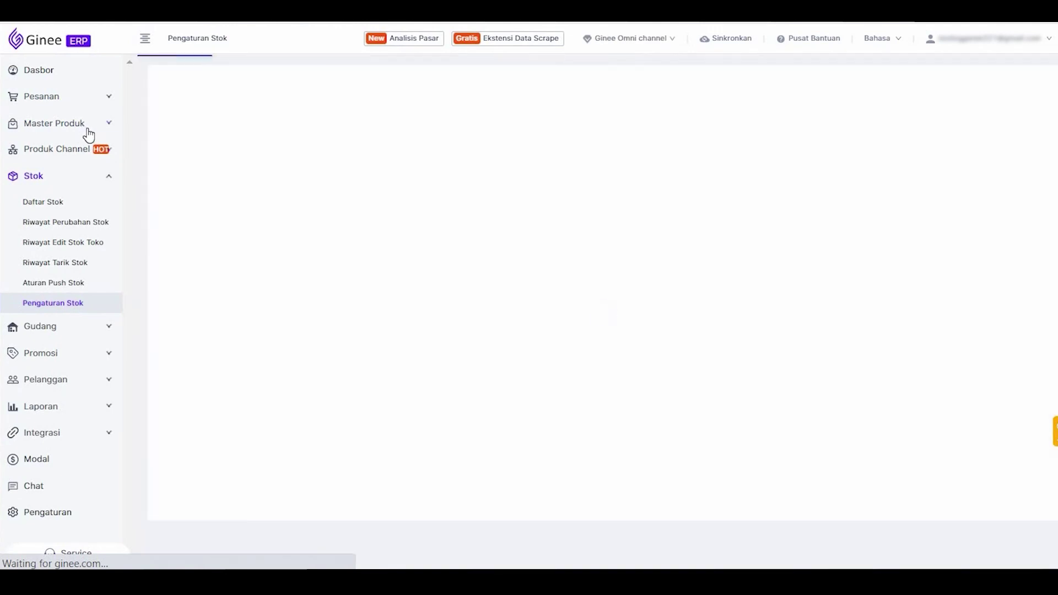
{"action": "left_click", "coordinate": [87, 127]}
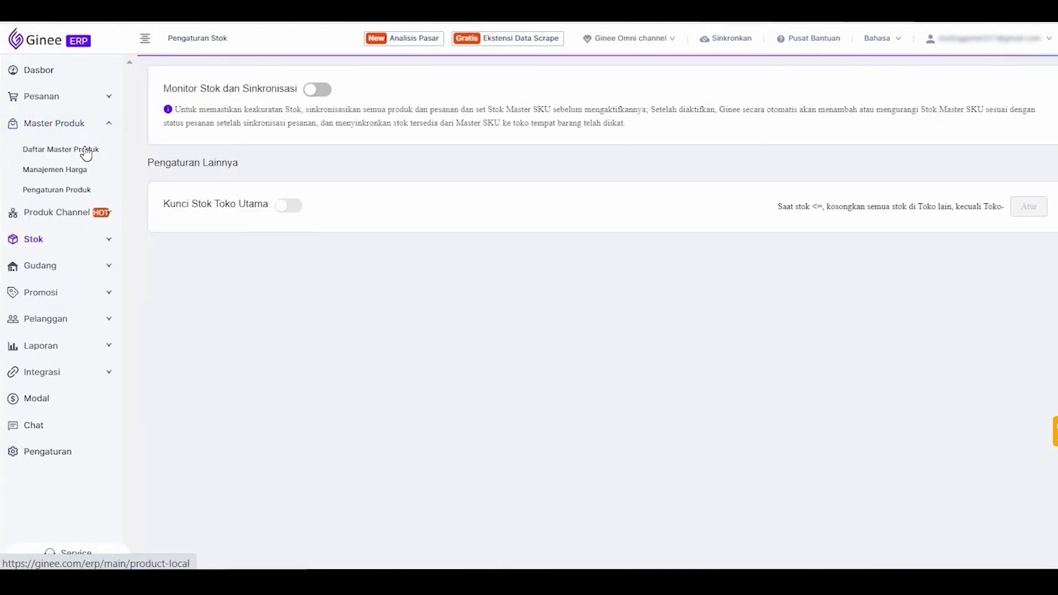
{"action": "left_click", "coordinate": [85, 152]}
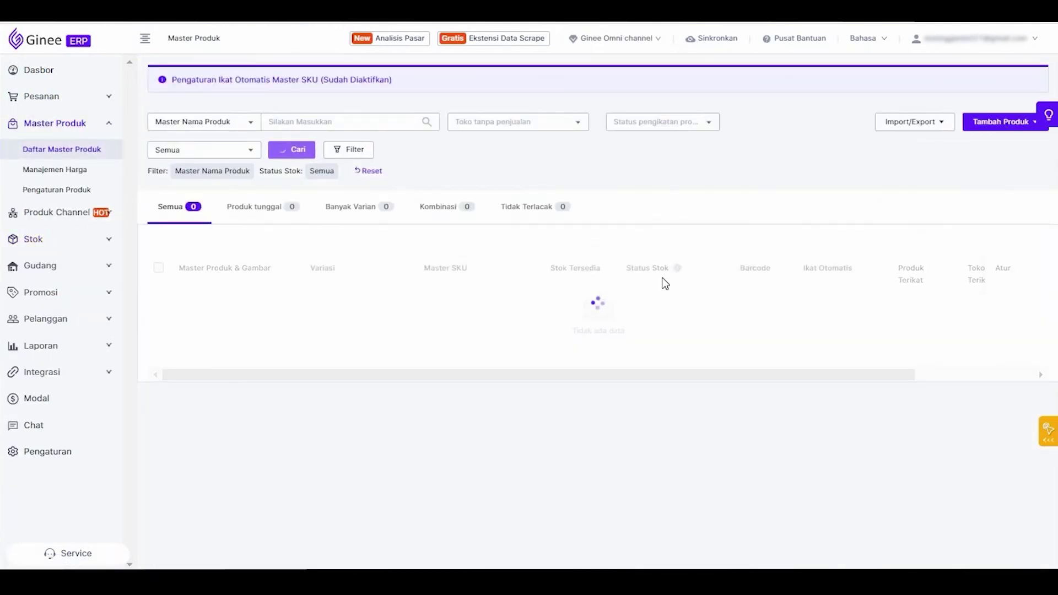
{"action": "scroll", "coordinate": [664, 283], "scroll_direction": "down", "scroll_amount": 8}
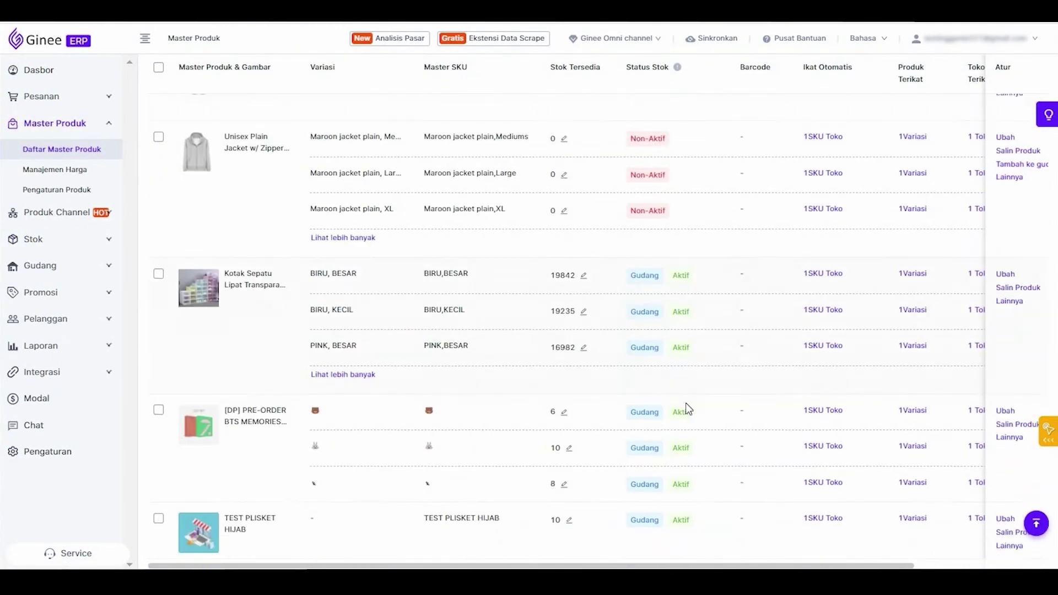